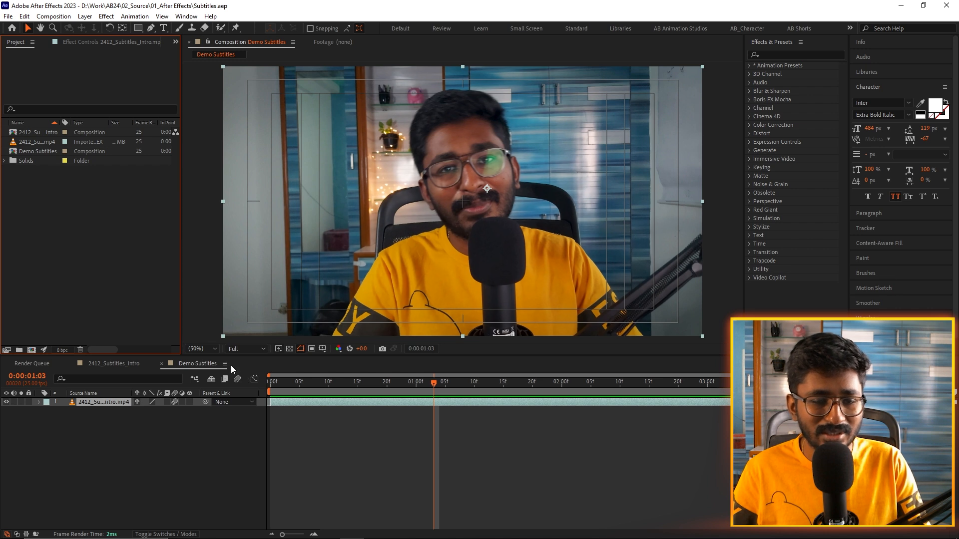
Create a text layer reading "Demo" over the video, using the Inter font in Extra Bold Italic.
left_click(164, 28)
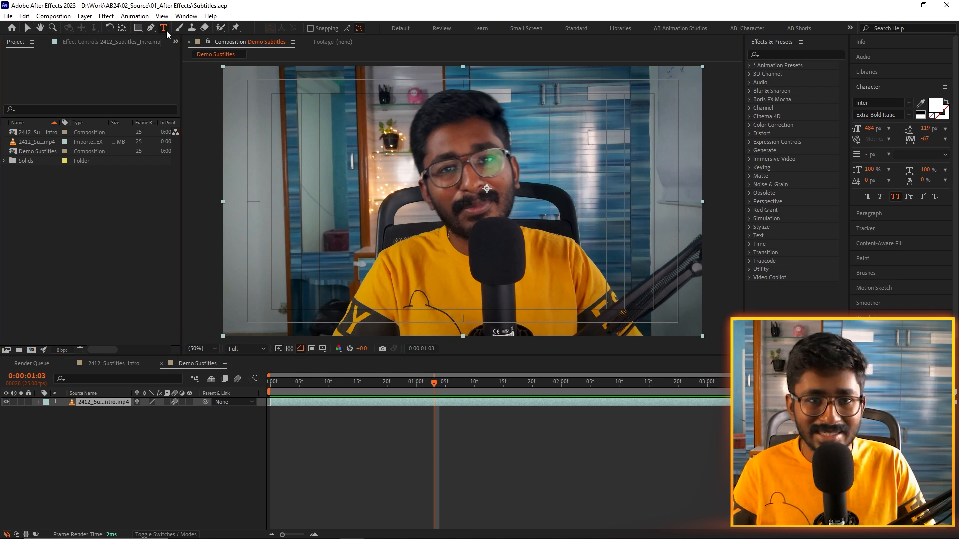
left_click(386, 260)
type("Demo")
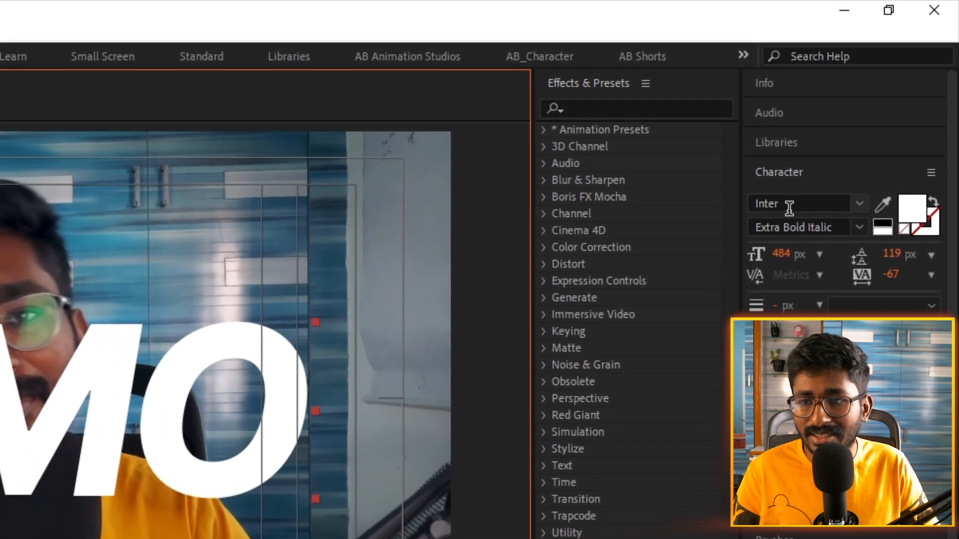
left_click(853, 204)
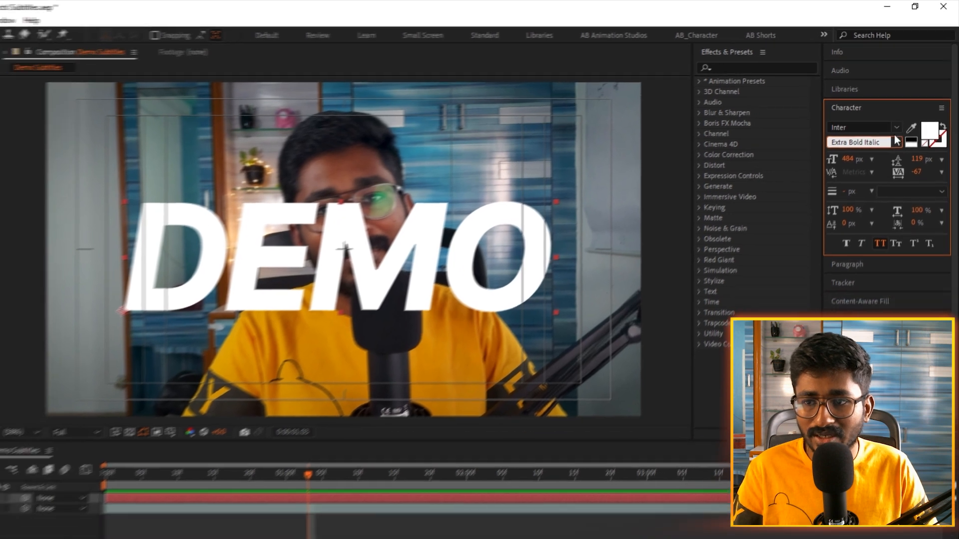
left_click(888, 157)
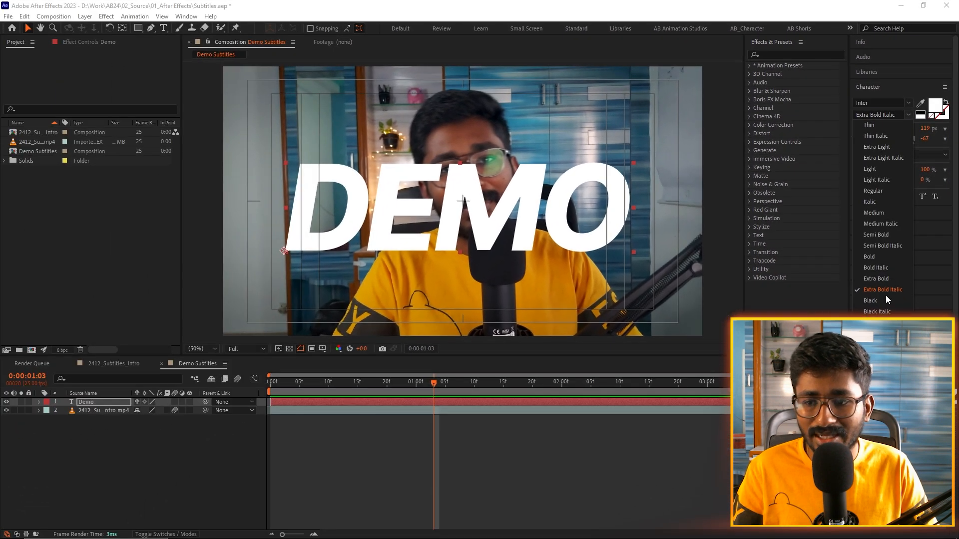
left_click(887, 290)
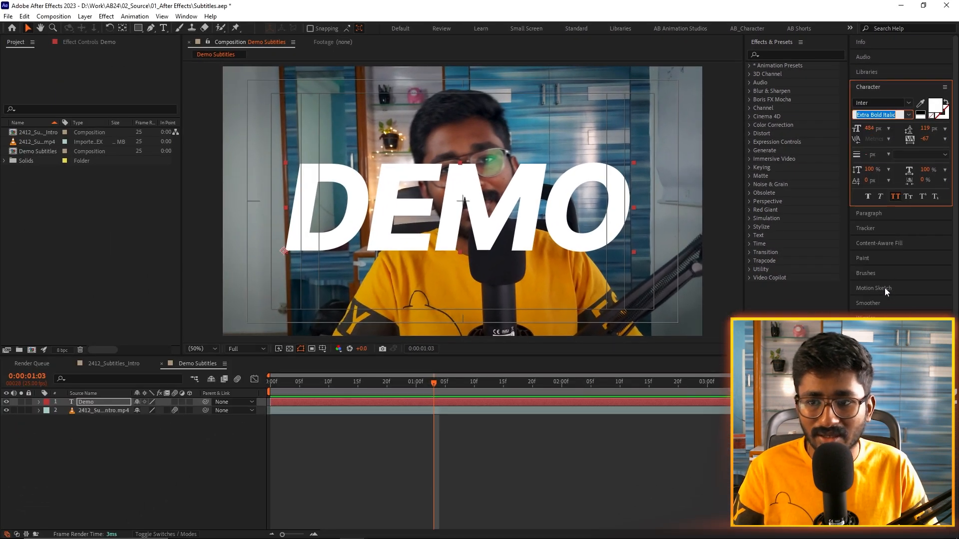
Reduce the Demo text's font size to 221 px and place it beside the speaker's head, in the frame's upper-left area.
left_click(436, 404)
left_click_drag(874, 131, 757, 145)
left_click_drag(414, 247, 380, 161)
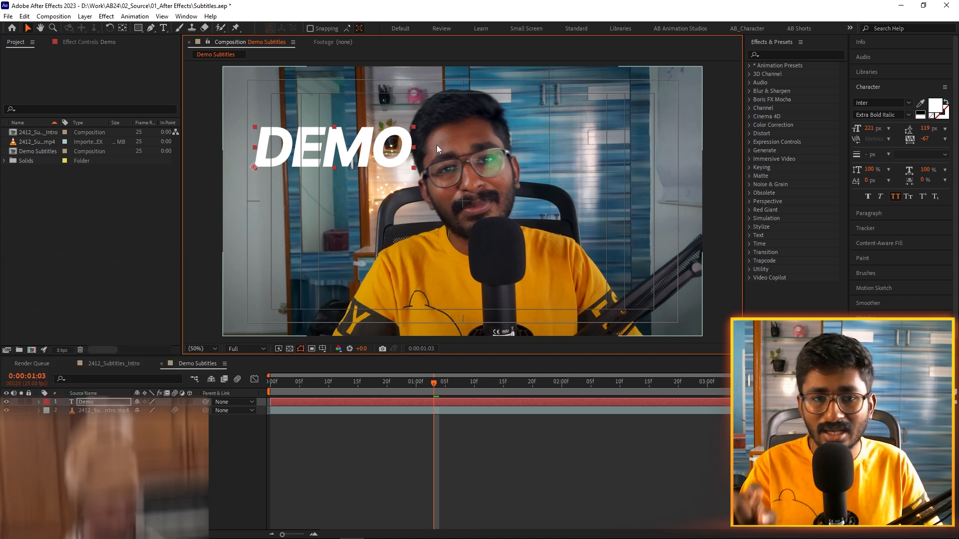
left_click_drag(359, 142, 358, 146)
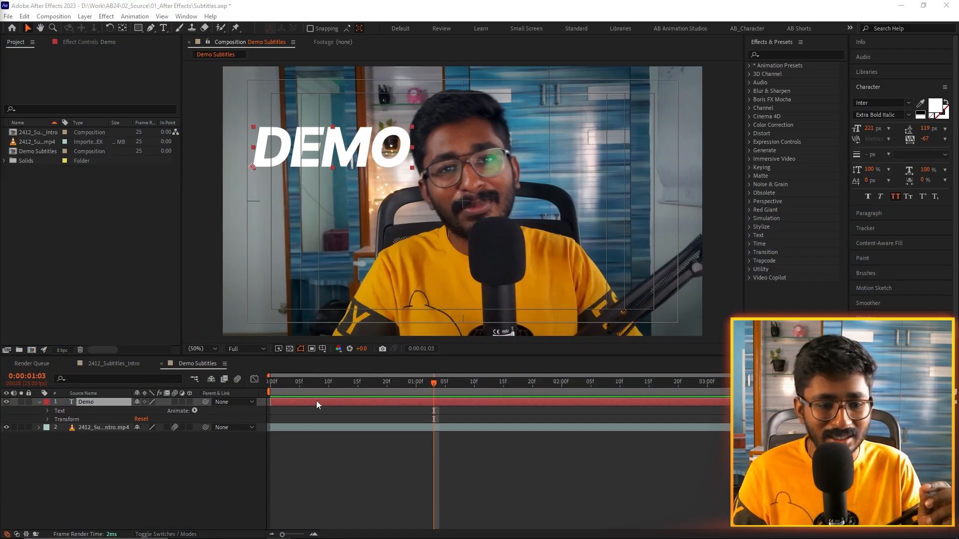
Add a Gradient Overlay layer style to the Demo text layer and expand its settings.
left_click(83, 16)
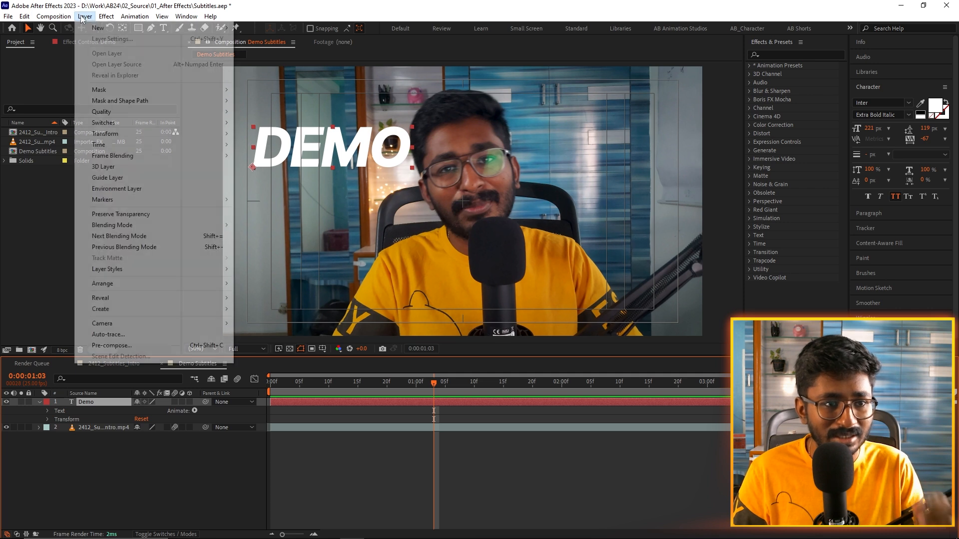
mouse_move(204, 273)
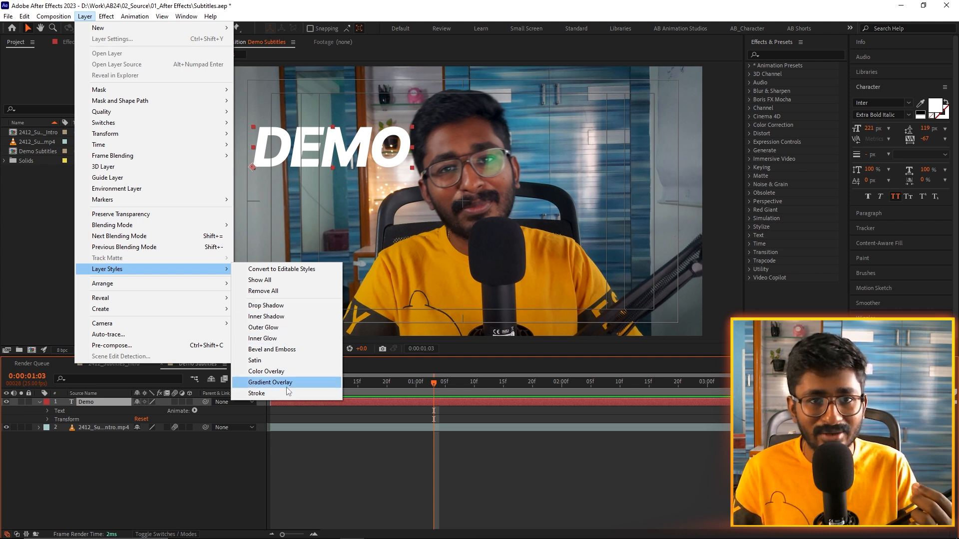
left_click(270, 382)
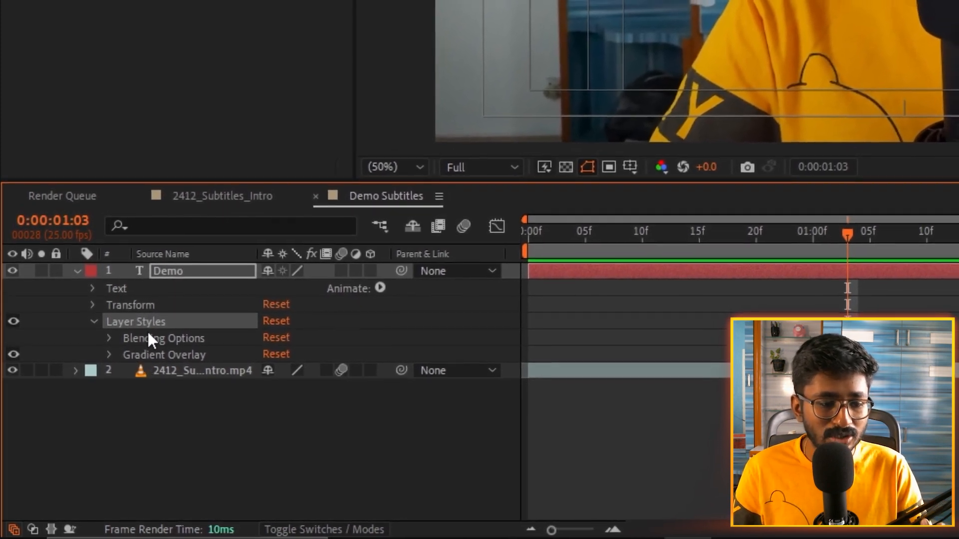
left_click(149, 337)
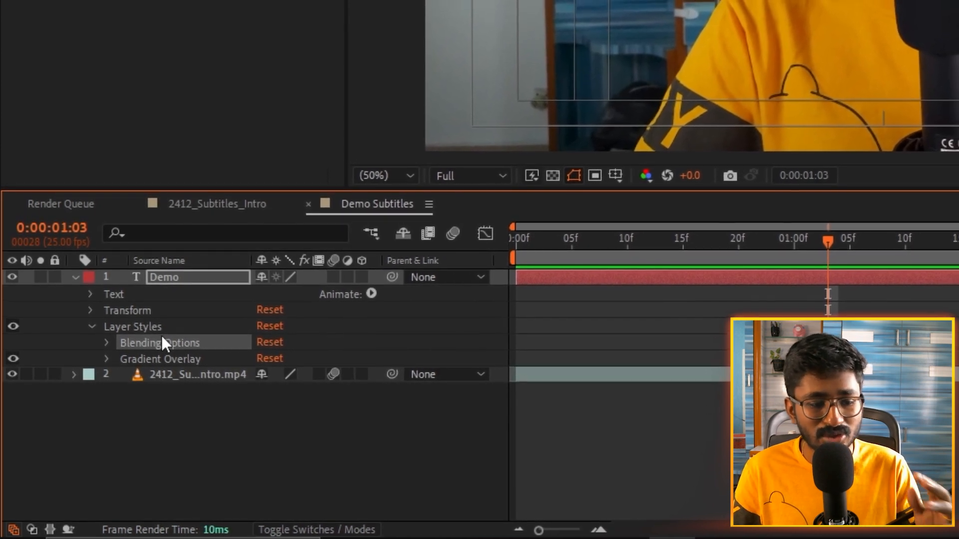
left_click(140, 362)
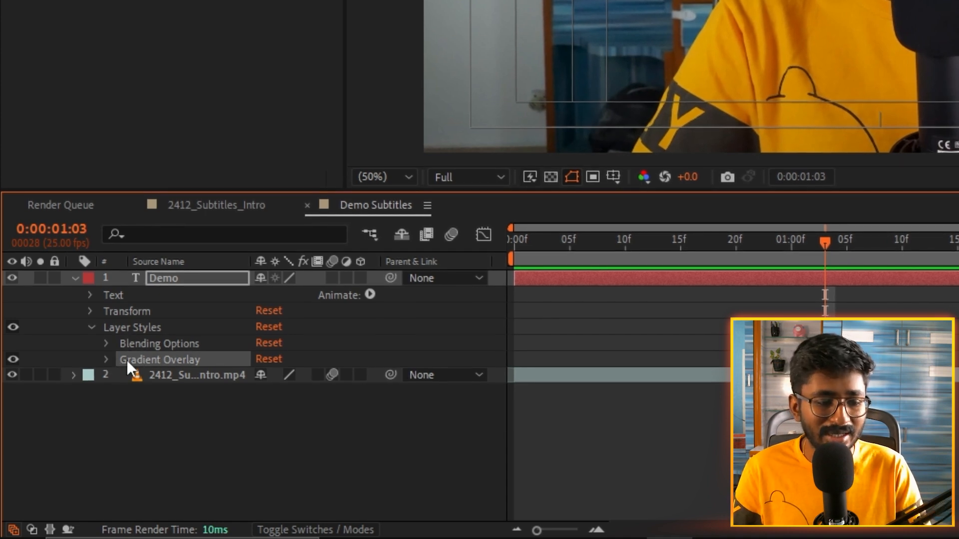
left_click(106, 357)
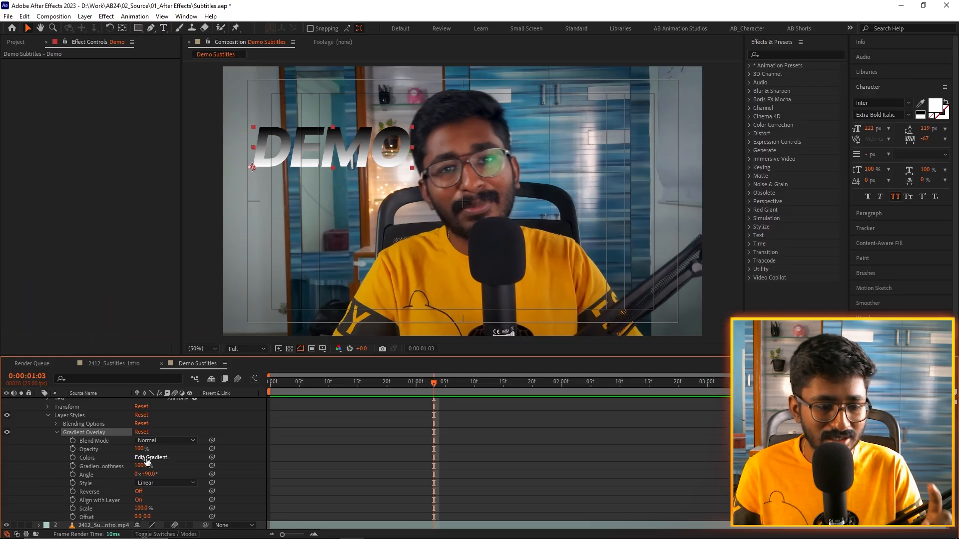
Edit the overlay gradient so it runs from light grey at 0% to white FFFFFF at 100%.
left_click(148, 458)
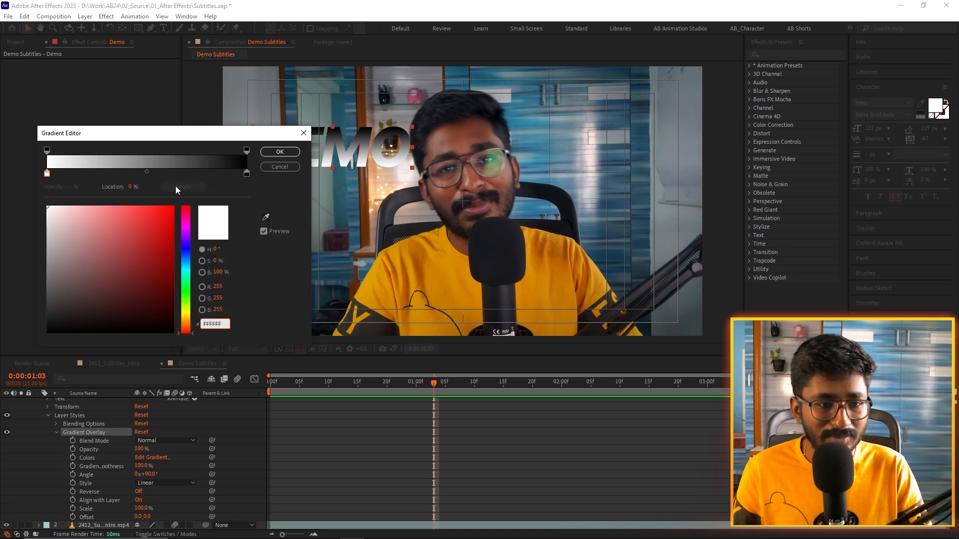
left_click_drag(199, 131, 620, 161)
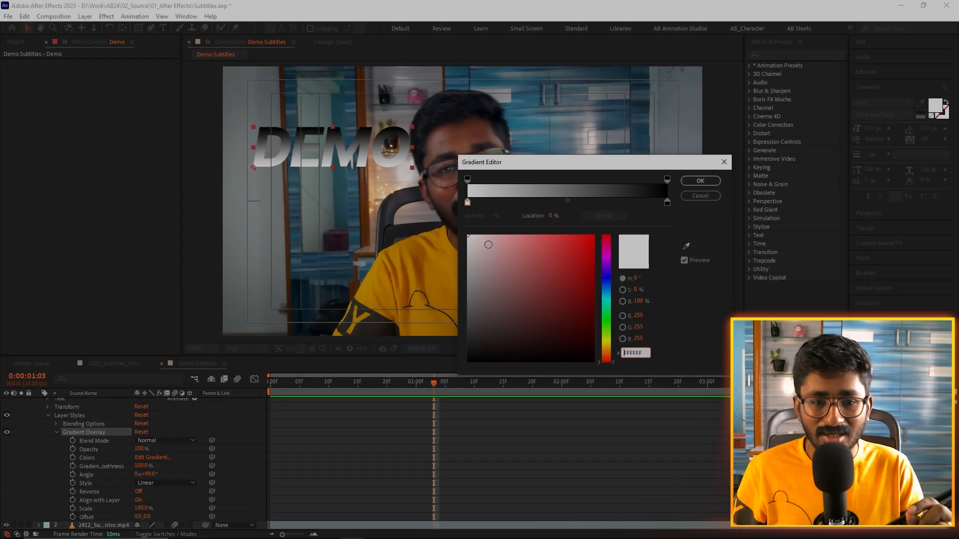
left_click(468, 203)
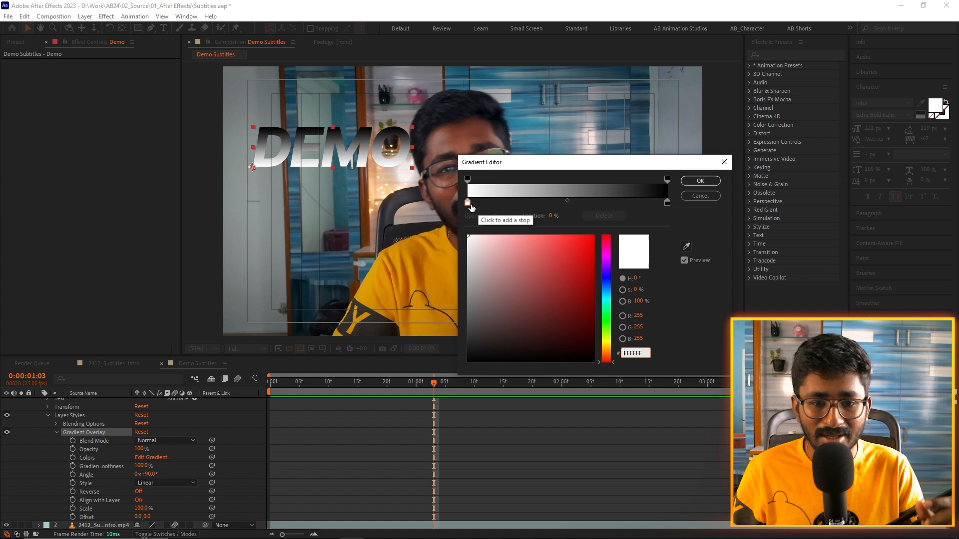
left_click(467, 203)
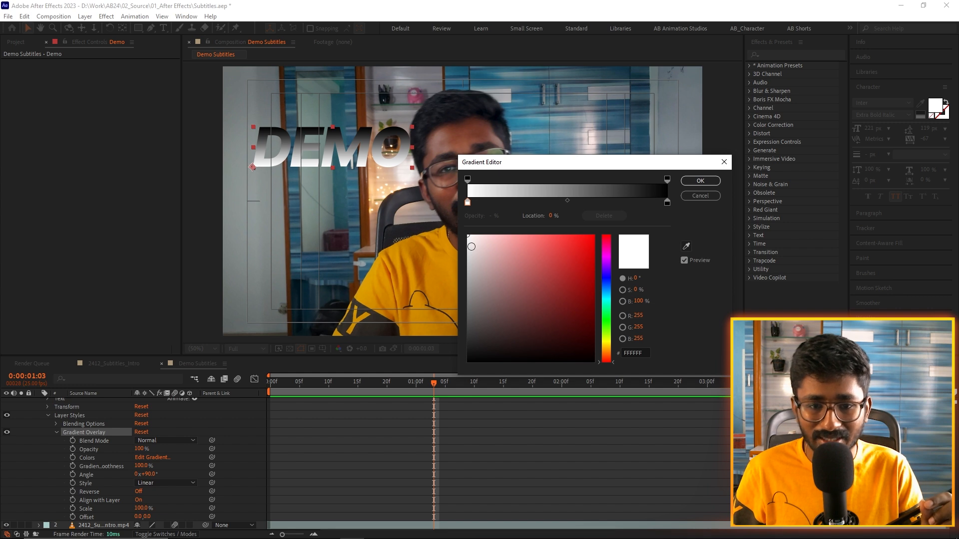
left_click_drag(472, 242, 465, 260)
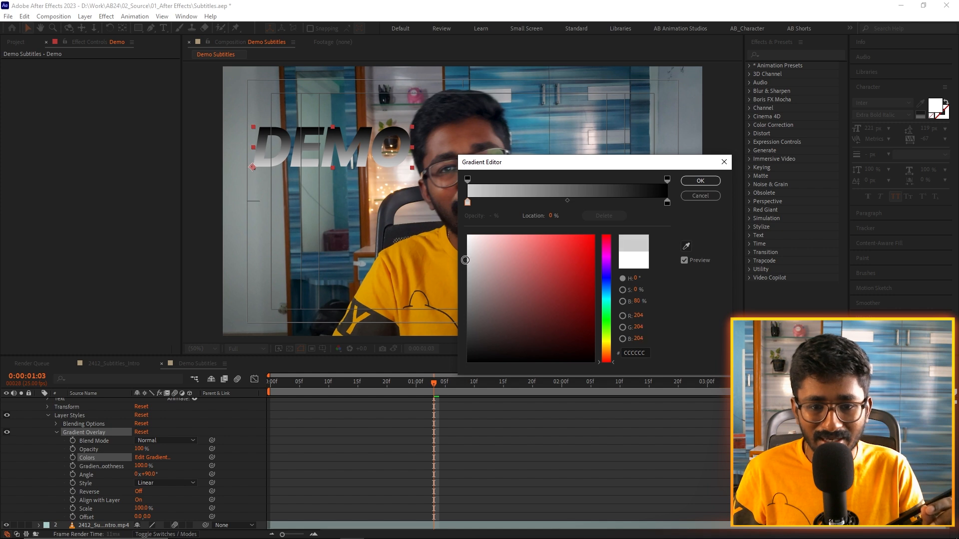
left_click(668, 202)
left_click_drag(469, 240, 461, 233)
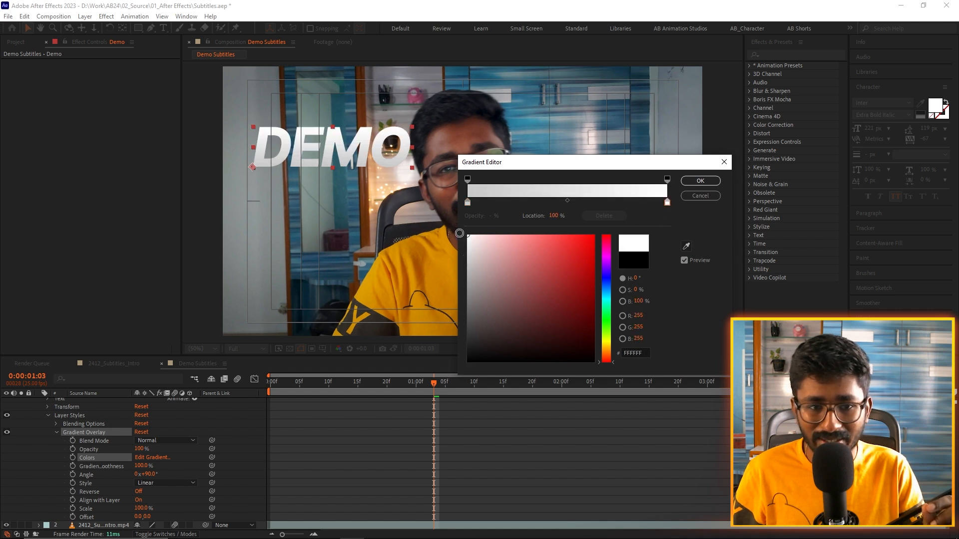
left_click(700, 181)
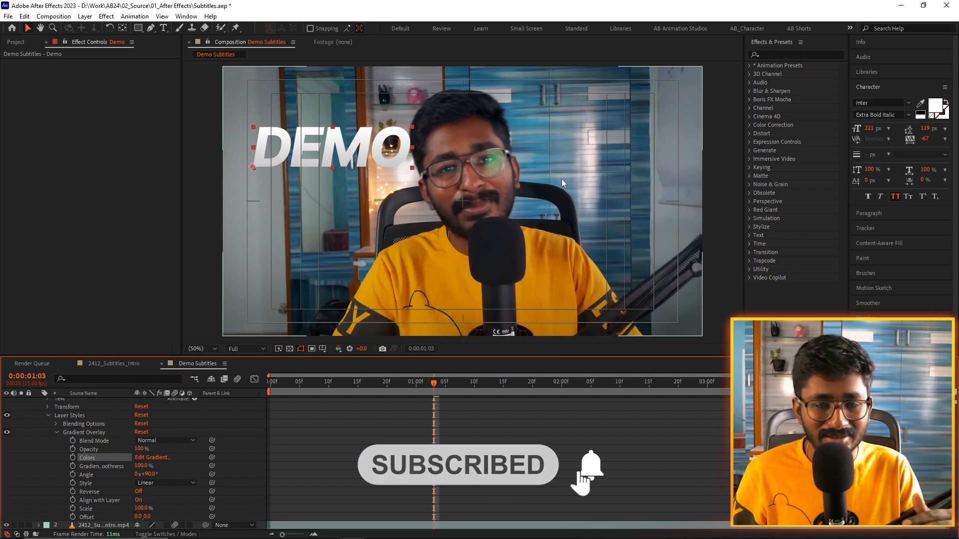
Collapse the Gradient Overlay settings and add a Stroke layer style to the Demo text layer.
left_click(56, 433)
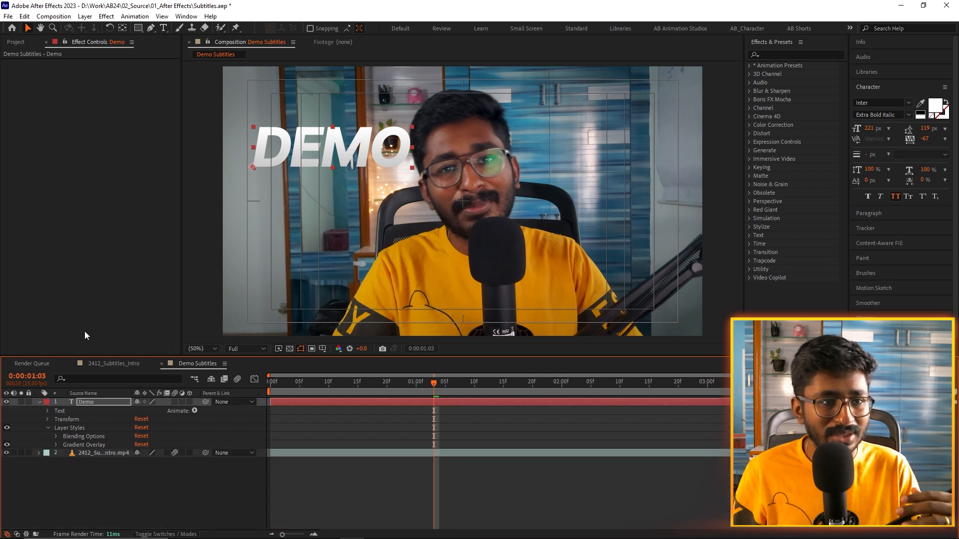
left_click(85, 16)
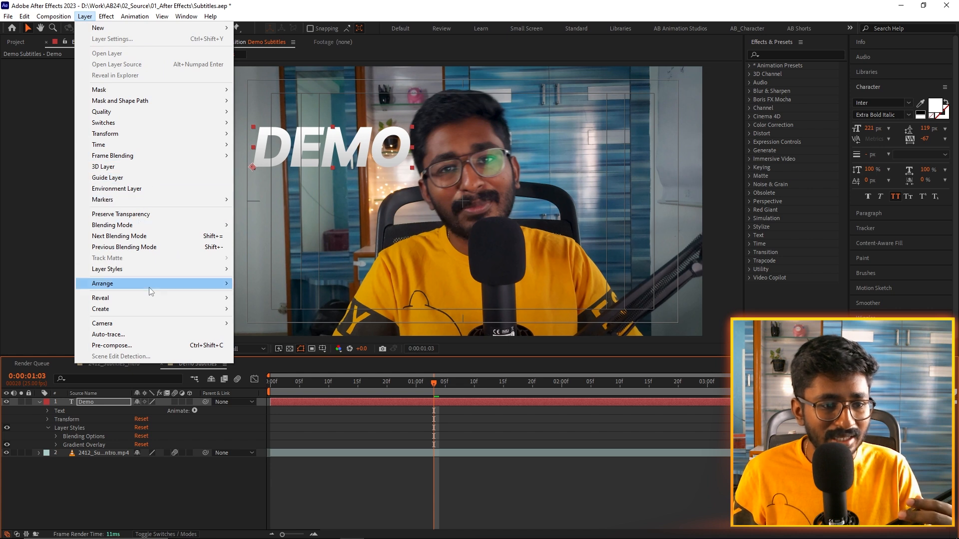
mouse_move(154, 270)
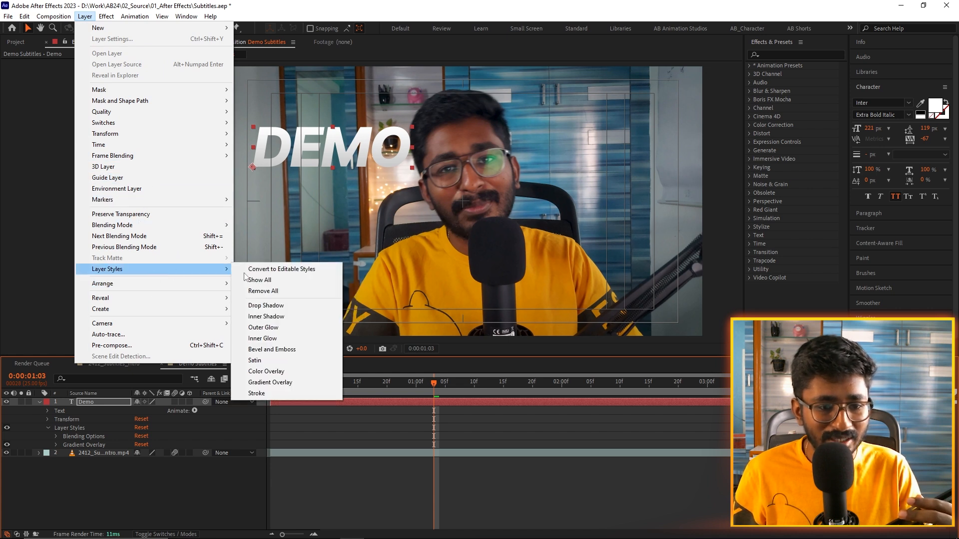
left_click(271, 395)
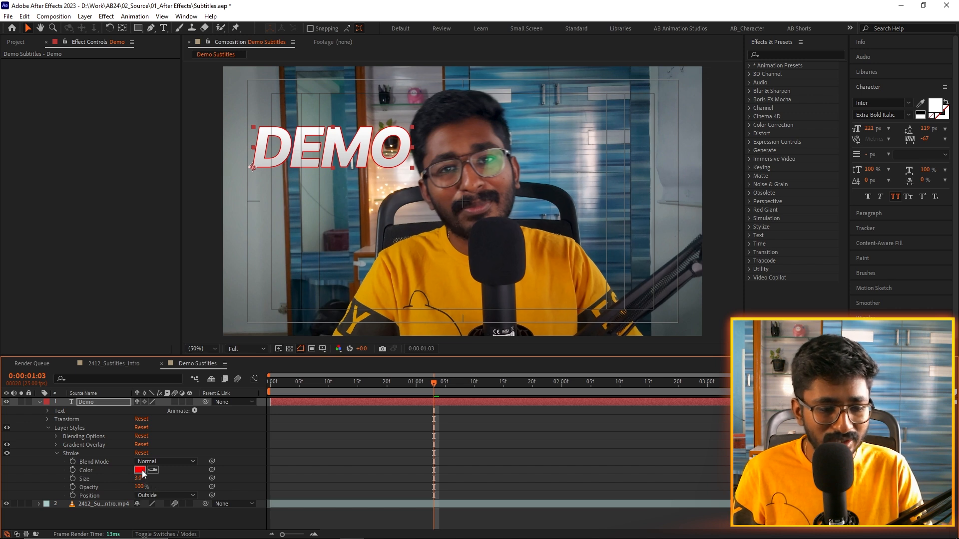
Change the stroke's colour to blue 216DCB.
left_click(140, 470)
left_click(236, 362)
left_click(236, 367)
left_click_drag(204, 323, 203, 341)
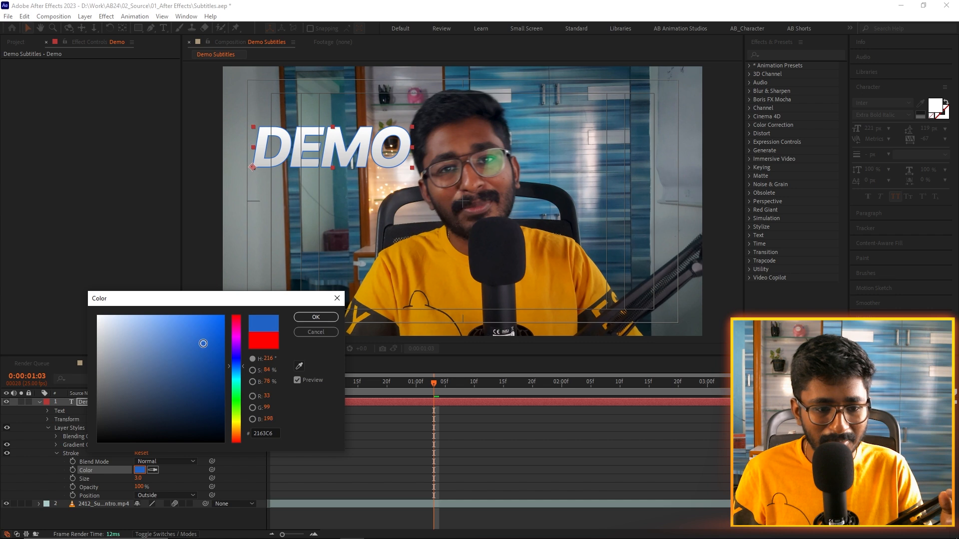
left_click(237, 370)
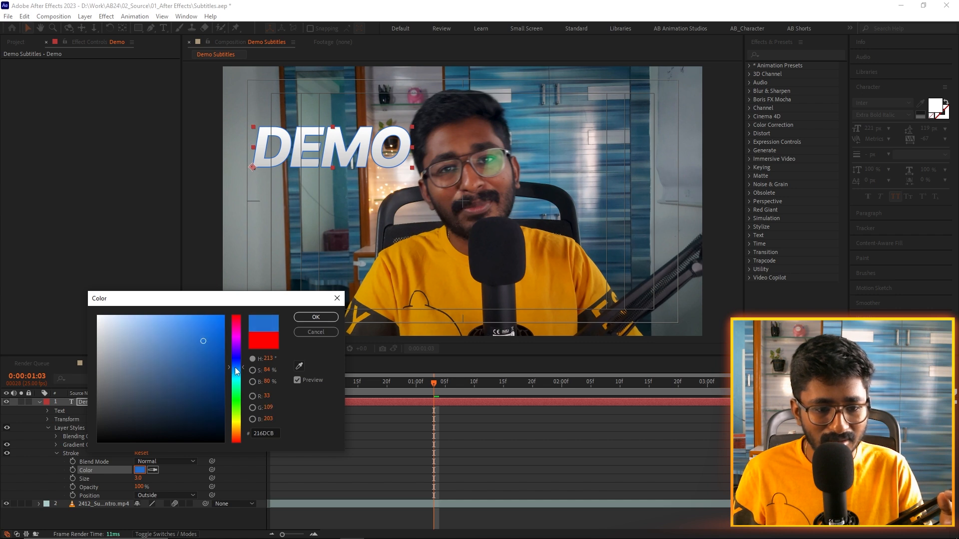
left_click(329, 320)
Increase the stroke's size for a bold outline around the Demo lettering, trim it back slightly, and collapse the Stroke settings.
left_click_drag(139, 478, 164, 472)
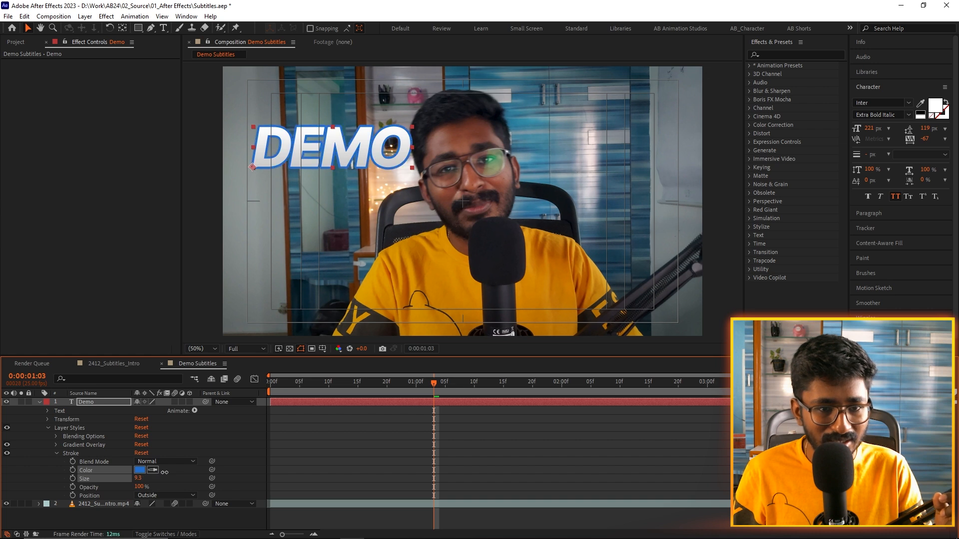
key("period")
key("h")
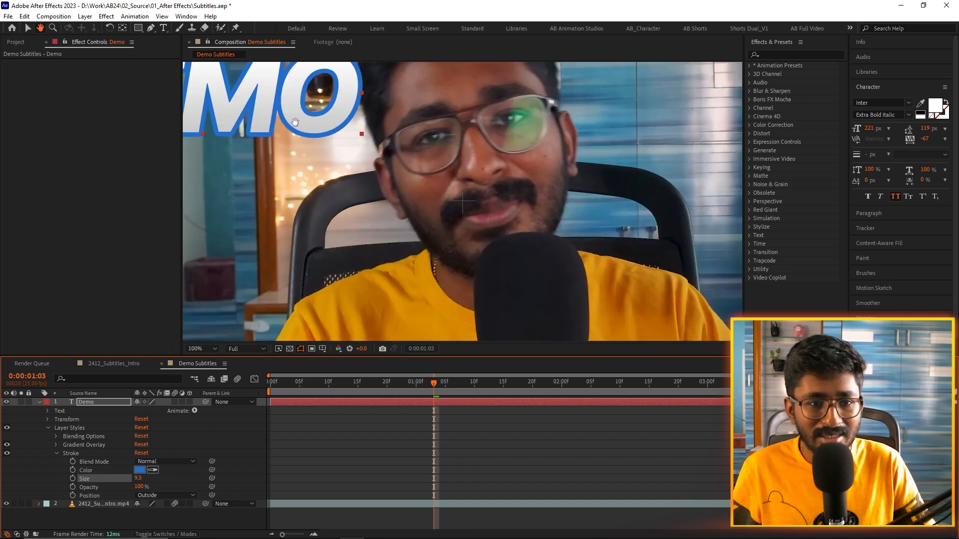
left_click_drag(295, 122, 545, 209)
key("v")
scroll(338, 190, "up", 3)
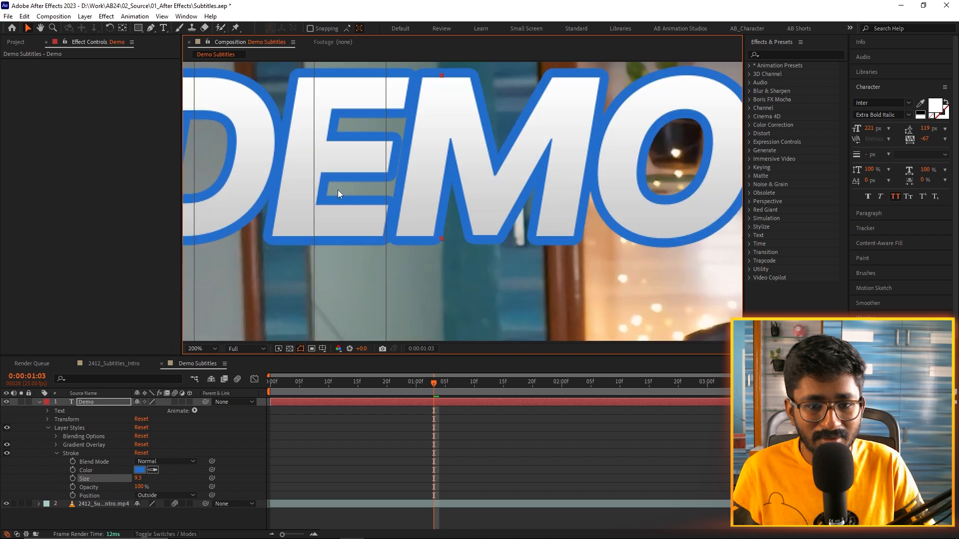
scroll(395, 212, "down", 3)
left_click_drag(484, 243, 475, 250)
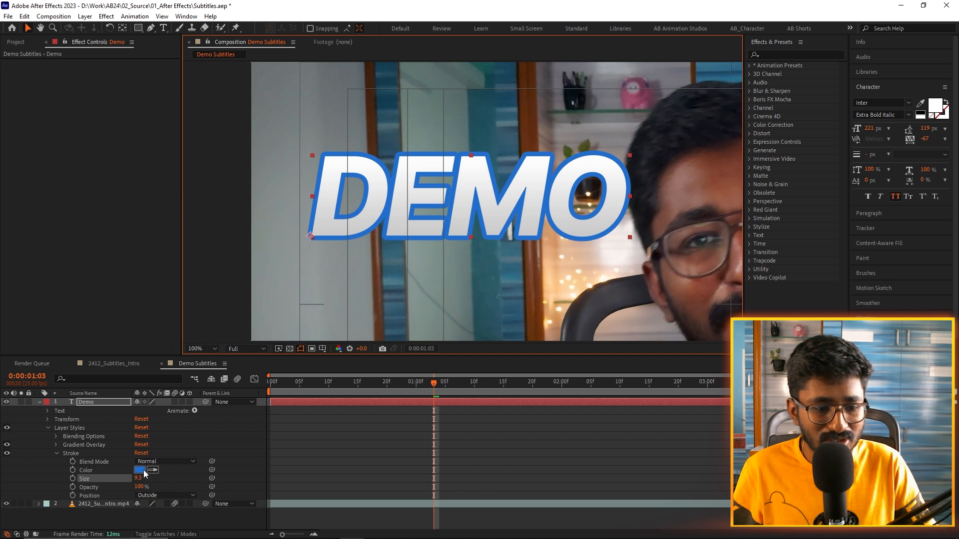
left_click_drag(138, 479, 127, 480)
left_click(56, 454)
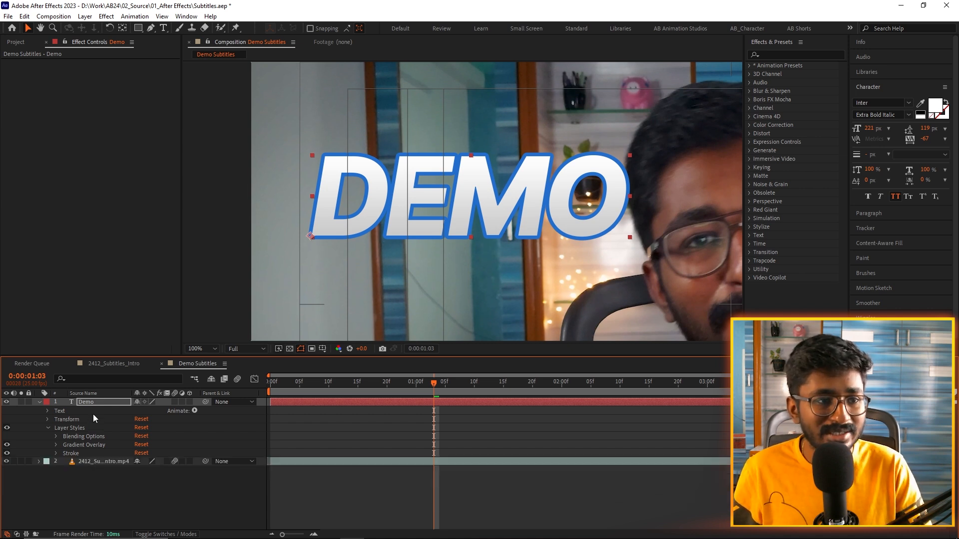
Add a Bevel and Emboss layer style to the Demo text layer and expand its settings.
left_click(85, 16)
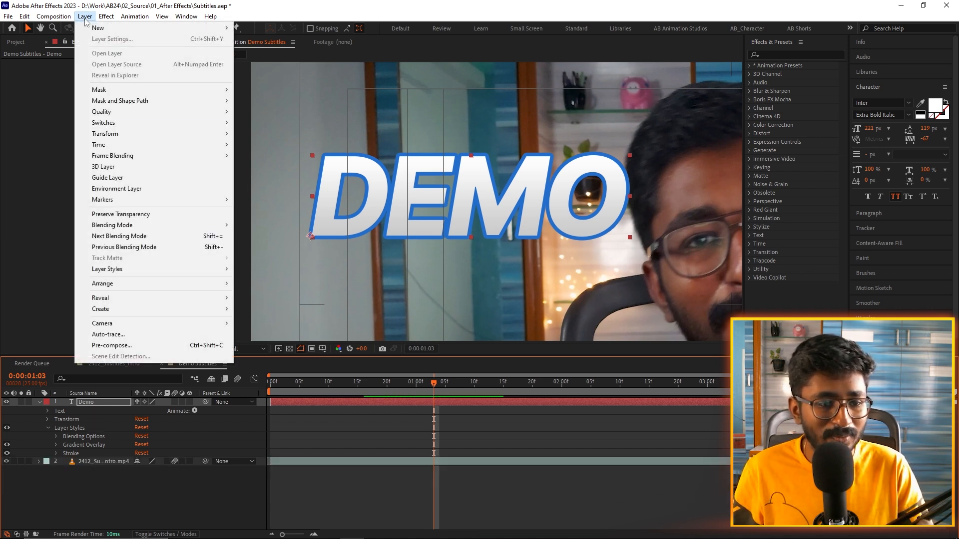
mouse_move(161, 270)
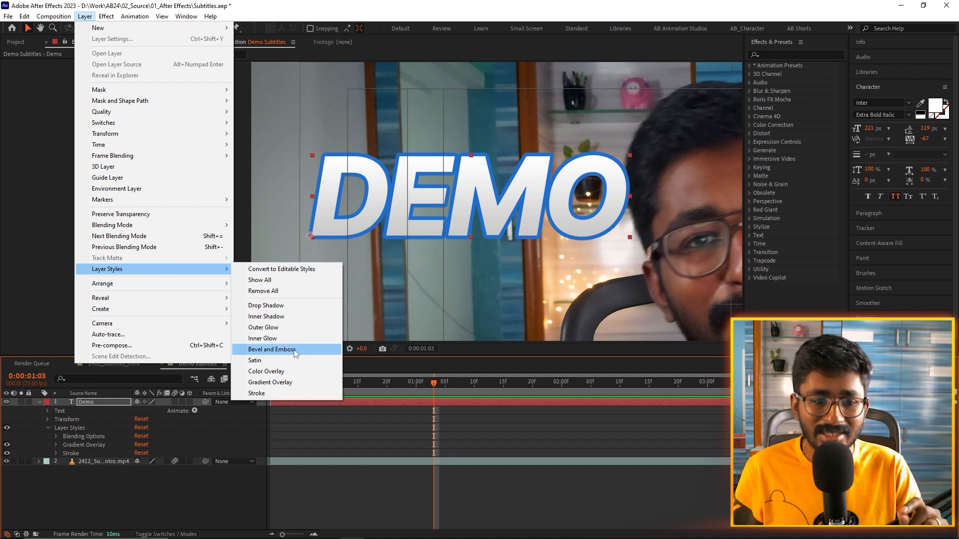
left_click(295, 352)
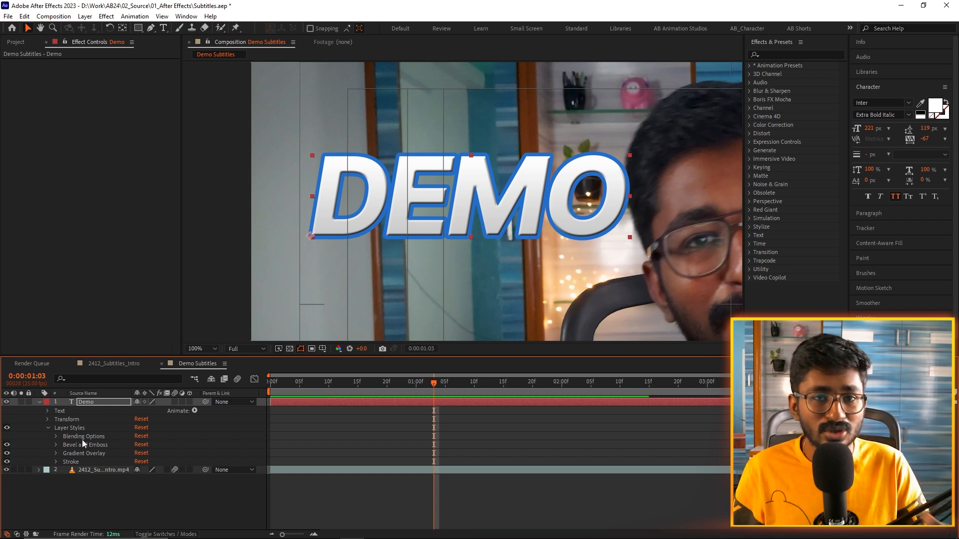
left_click(53, 444)
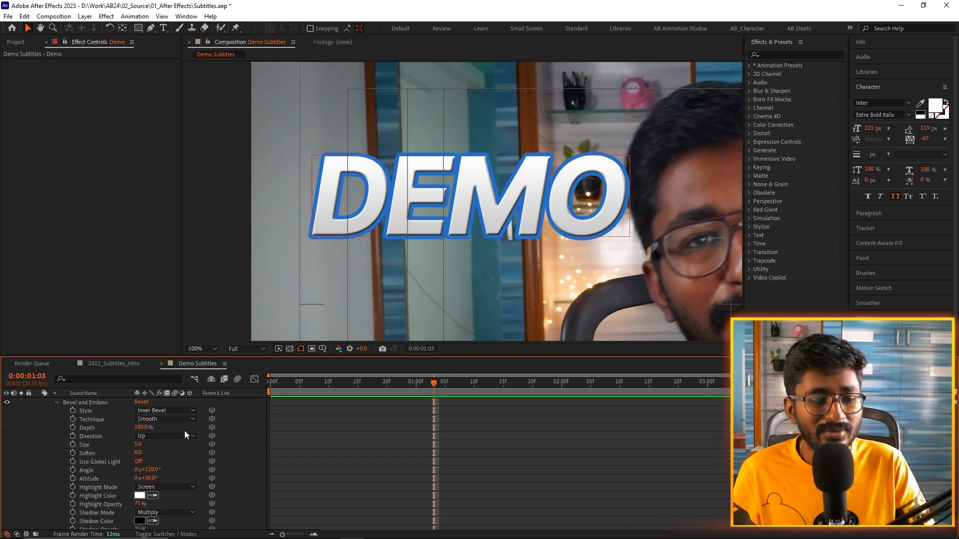
Set the Bevel and Emboss style to Stroke Emboss and inspect the edges of the Demo lettering up close.
left_click(99, 412)
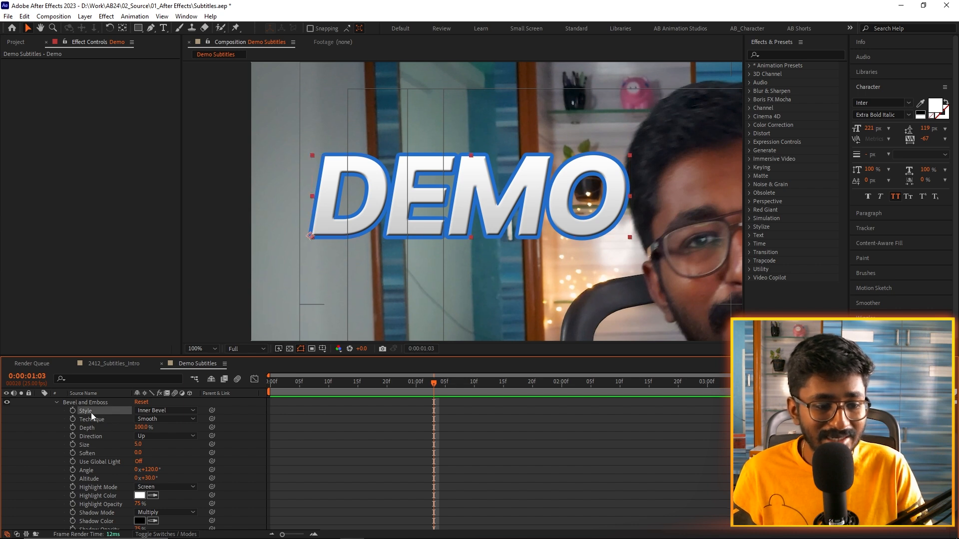
left_click(165, 411)
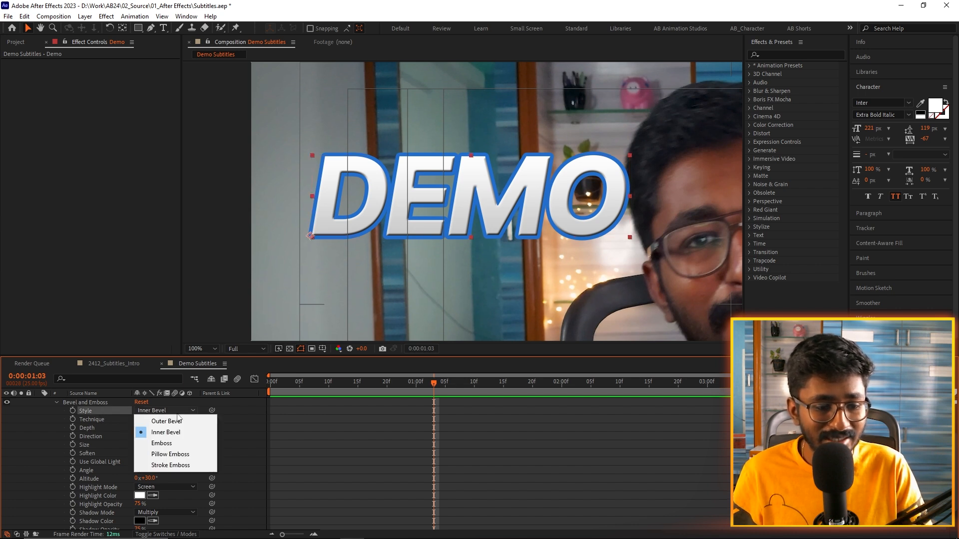
left_click(184, 466)
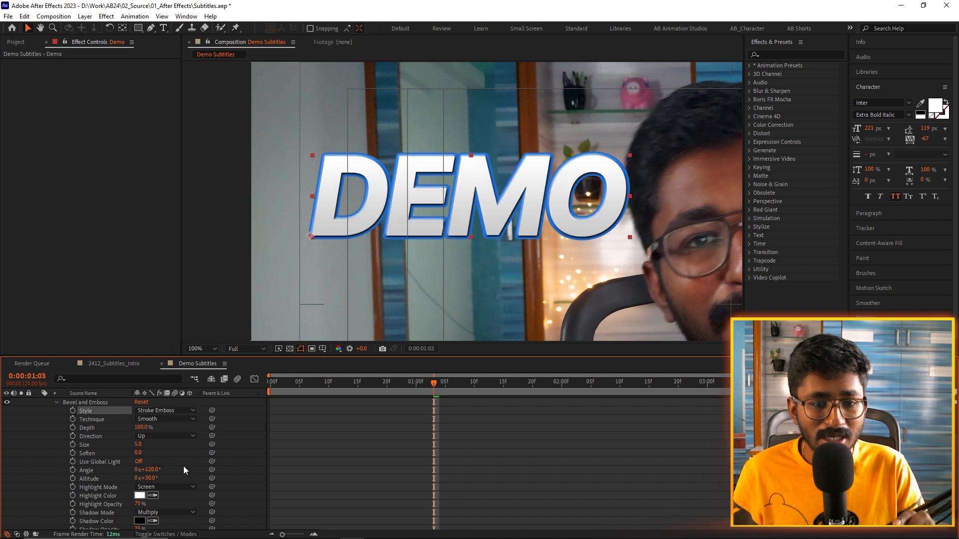
scroll(426, 177, "up", 2)
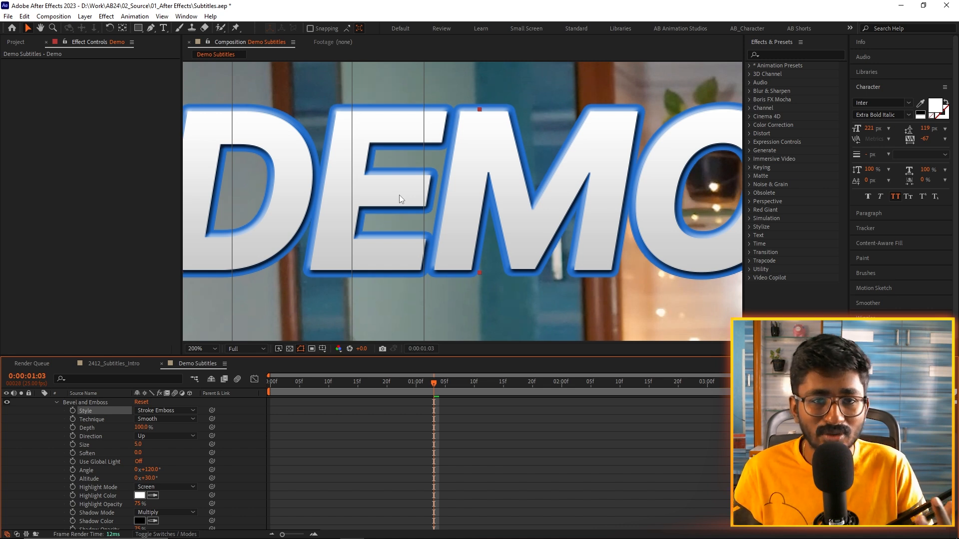
scroll(397, 205, "up", 1)
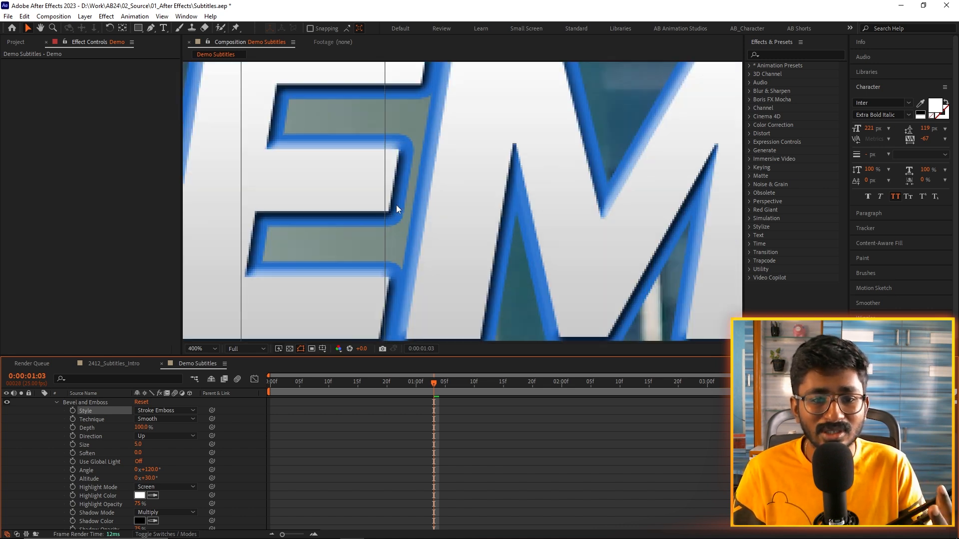
scroll(397, 205, "down", 2)
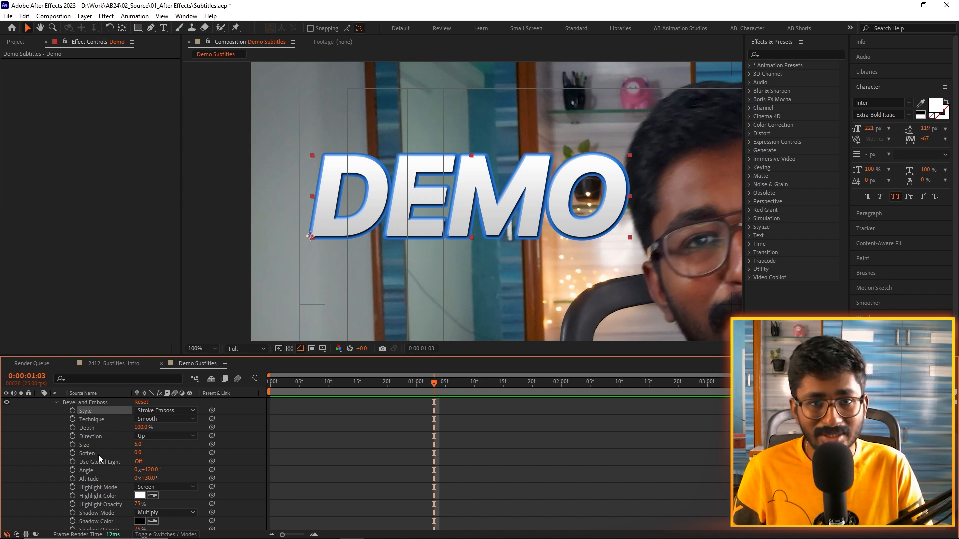
Set the Bevel and Emboss size to 4 and its soften value to 9.
left_click_drag(138, 446, 139, 446)
left_click(138, 445)
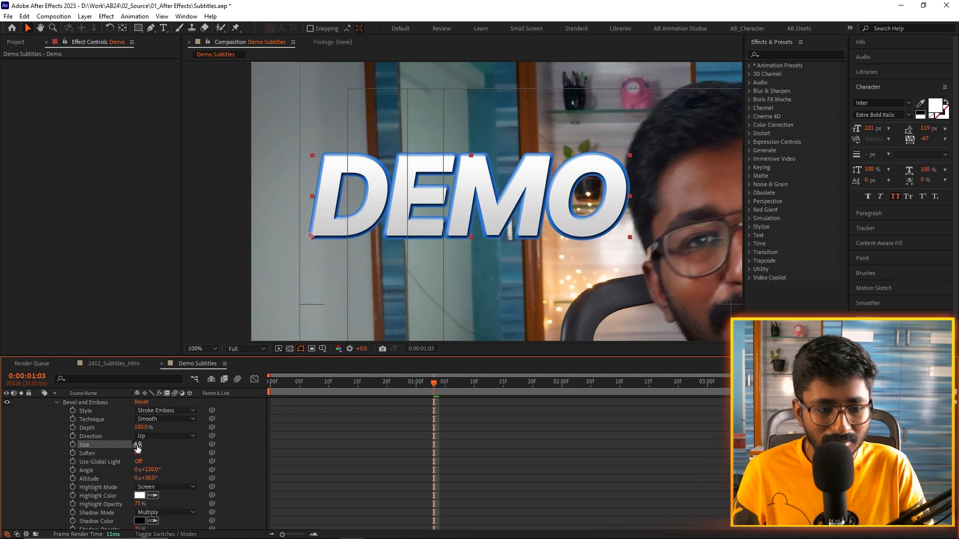
type("4")
key("Return")
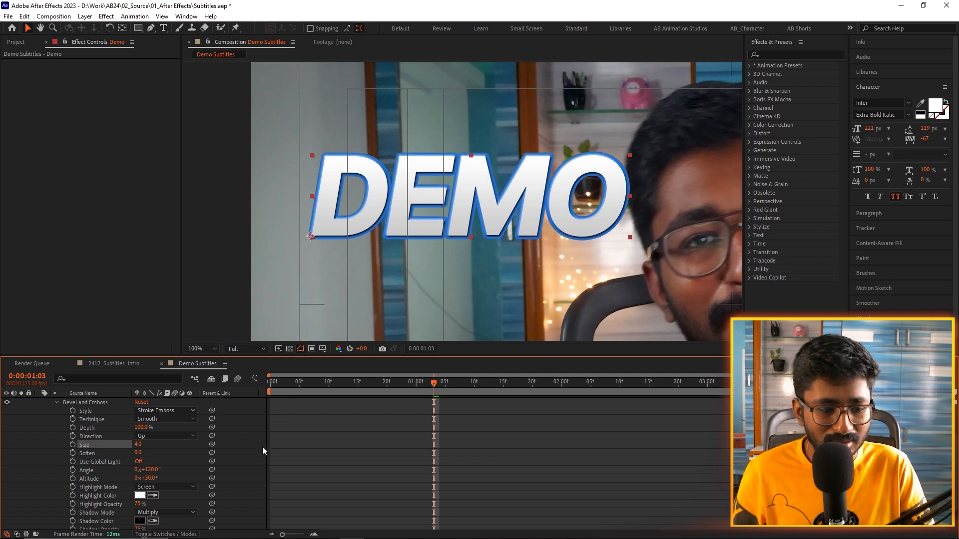
left_click(138, 453)
type("9")
key("Return")
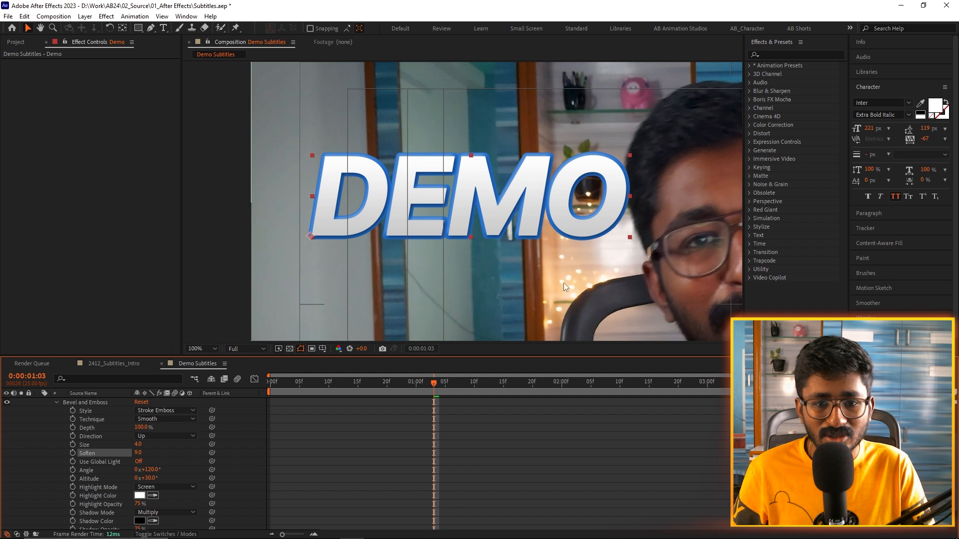
key("period")
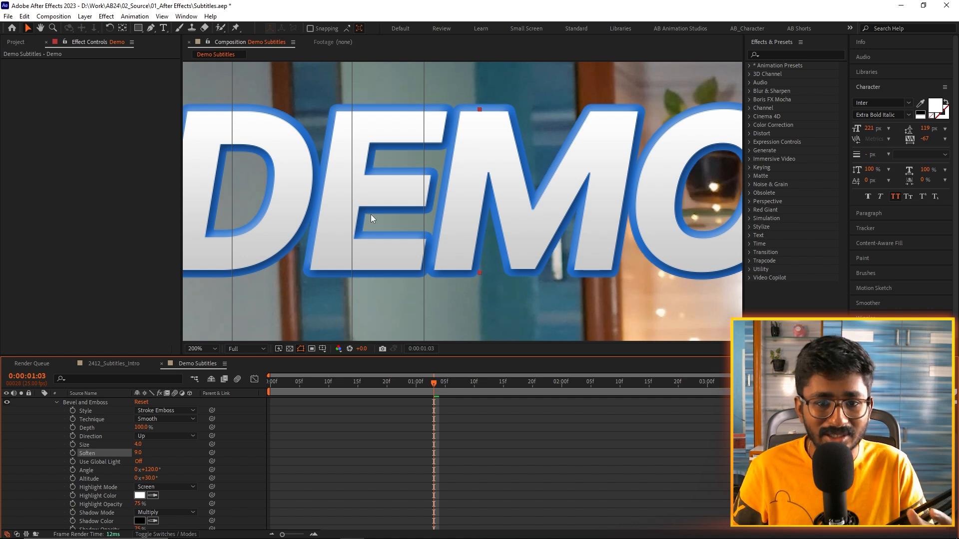
scroll(397, 205, "down", 2)
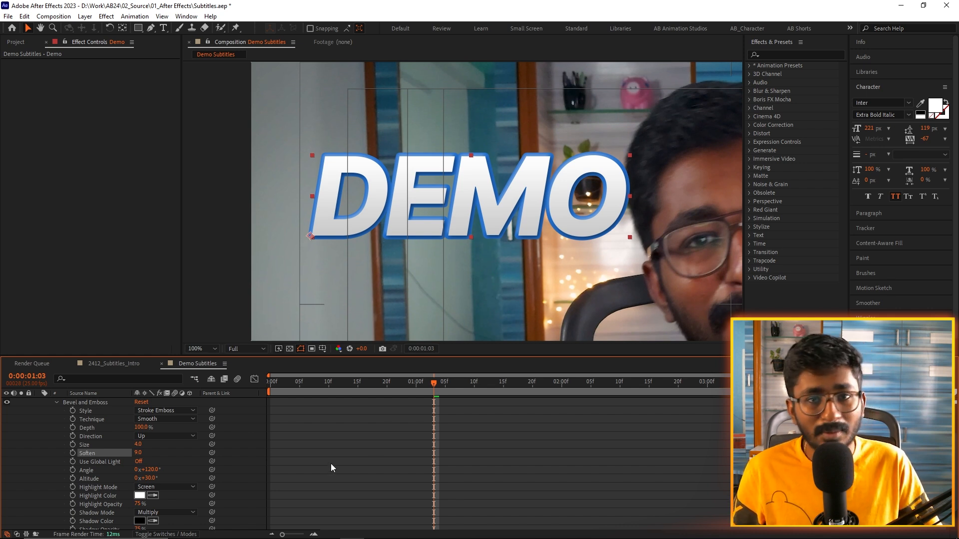
Collapse the Bevel and Emboss settings, add a Drop Shadow layer style to the Demo text layer, and expand it.
scroll(115, 420, "up", 3)
left_click(100, 401)
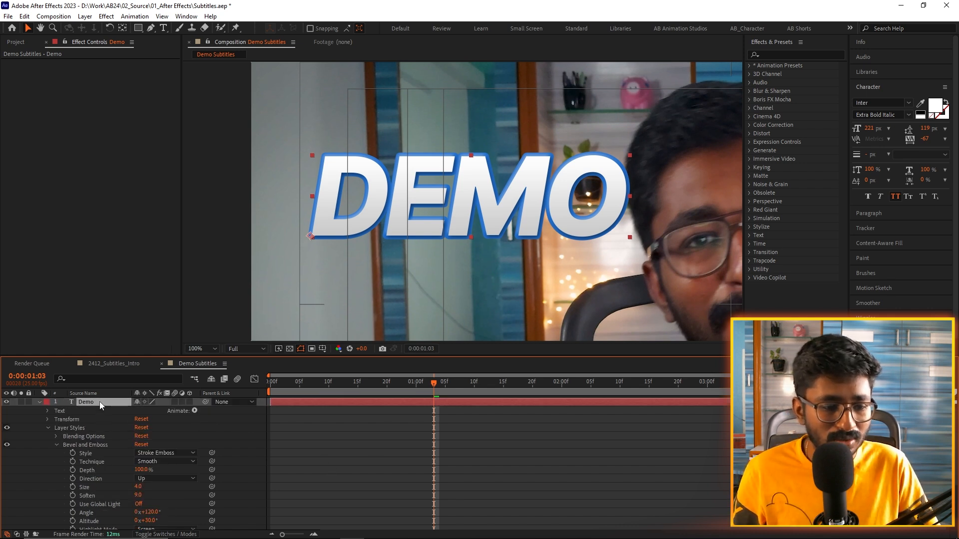
left_click(56, 444)
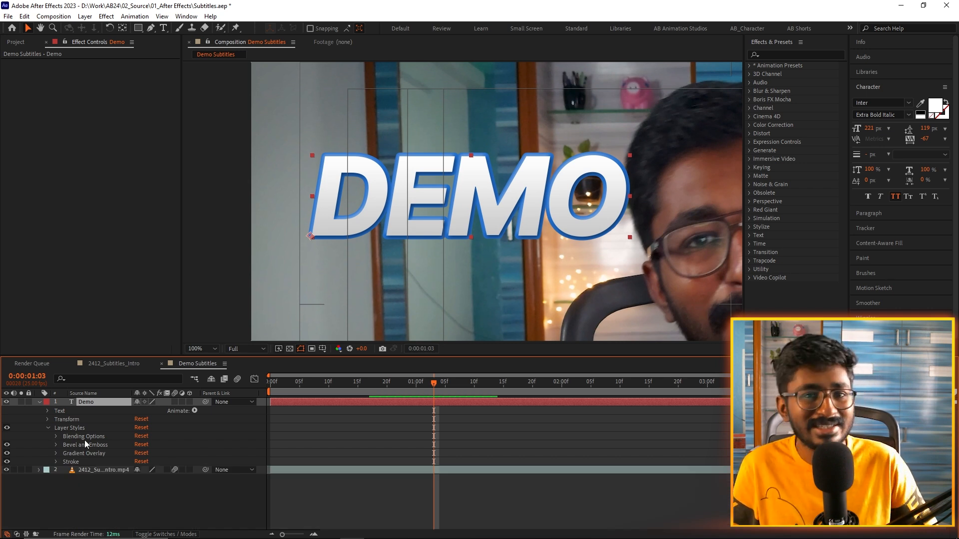
left_click(85, 16)
mouse_move(115, 269)
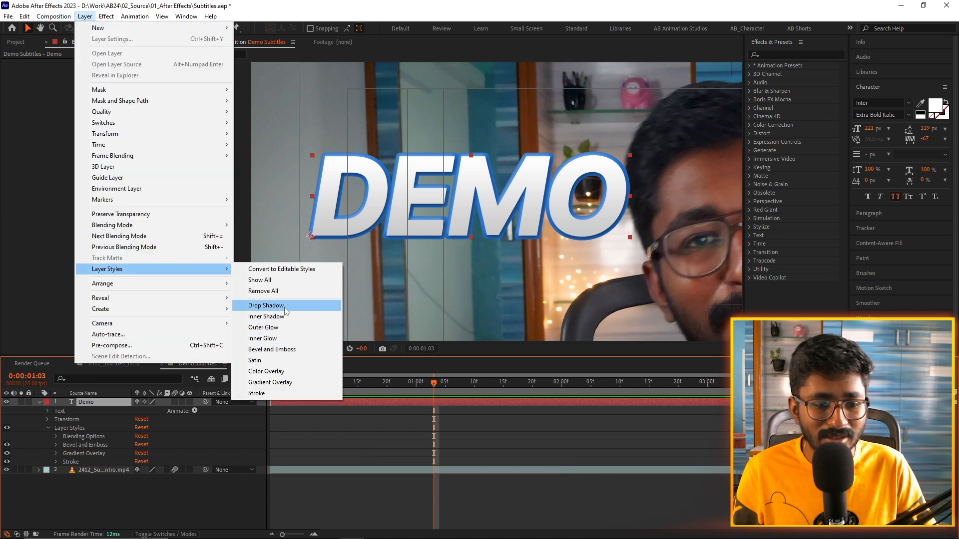
left_click(279, 306)
left_click(56, 445)
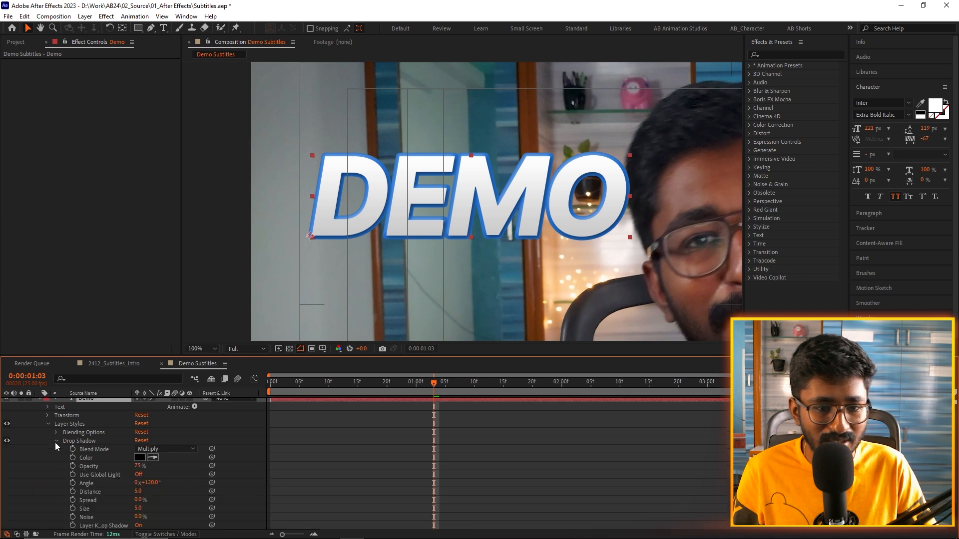
Set the Drop Shadow's distance to 14 and size to 15, and collapse its settings.
key("period")
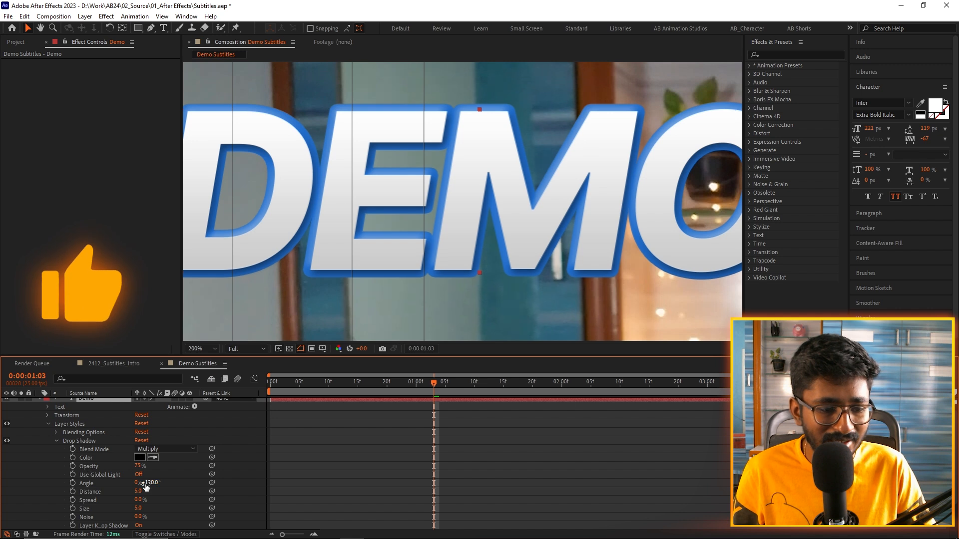
left_click_drag(138, 491, 141, 492)
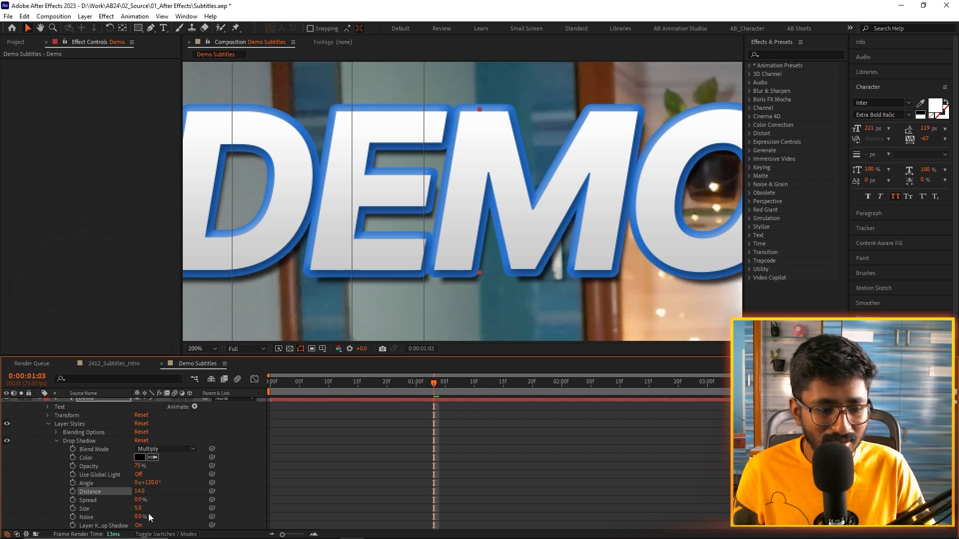
left_click_drag(136, 508, 140, 509)
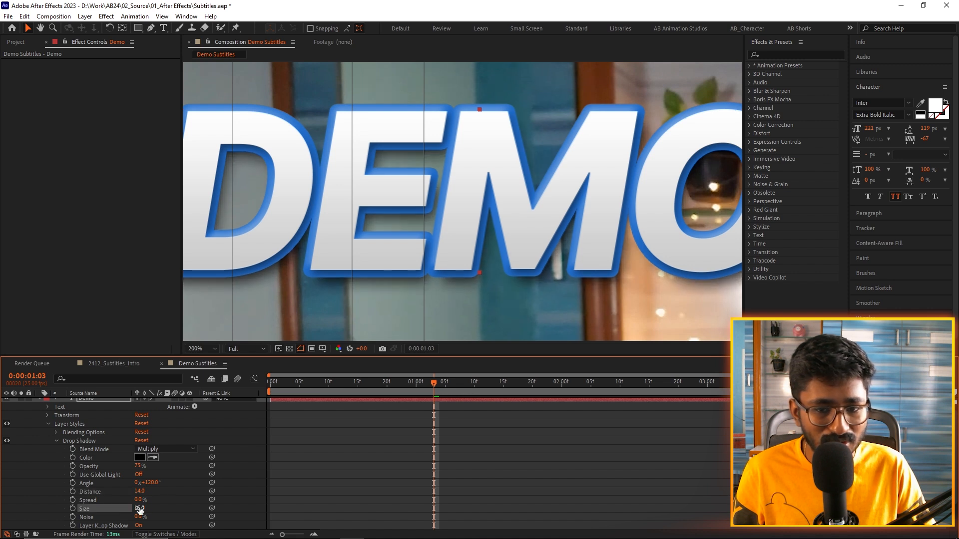
key("comma")
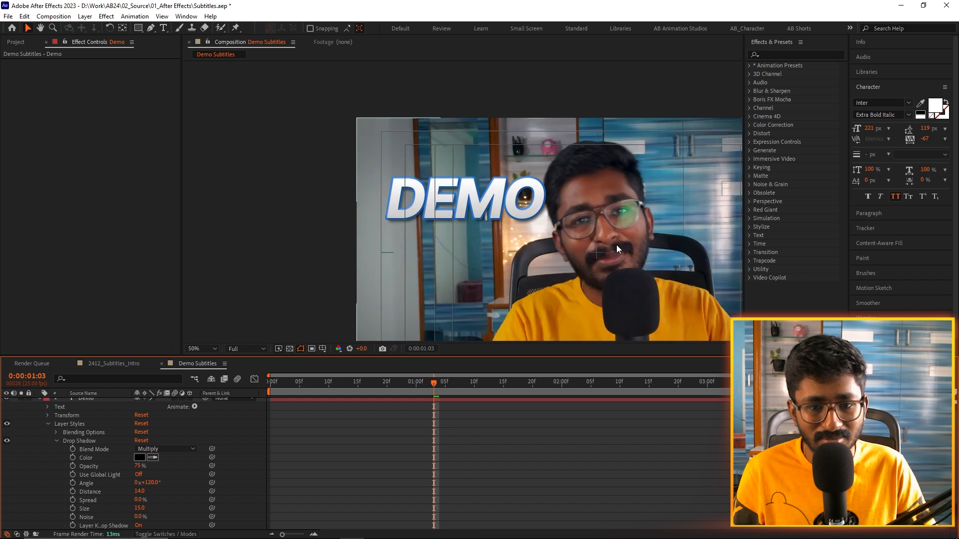
left_click(451, 234)
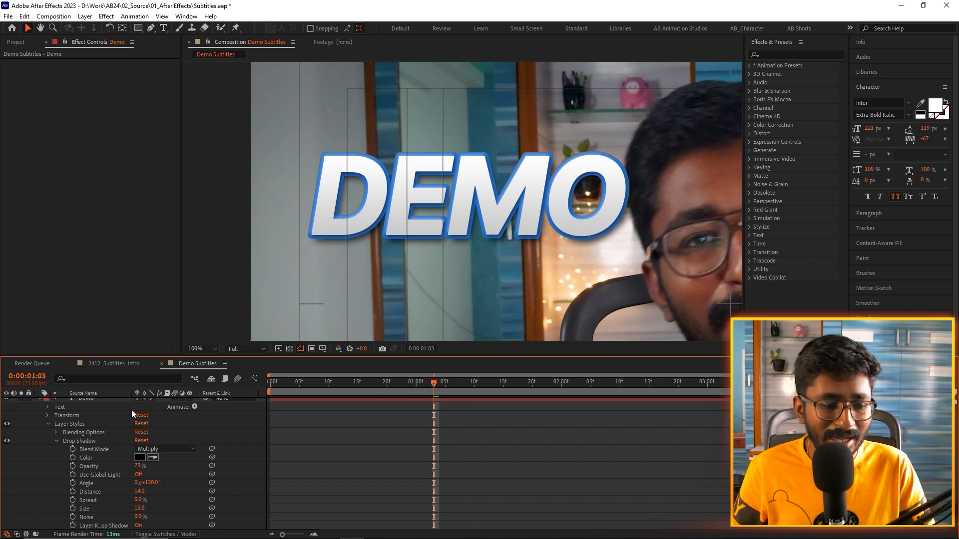
left_click(56, 442)
Edit the Gradient Overlay's colours and move the grey CACACA stop to the 7% location.
left_click(75, 458)
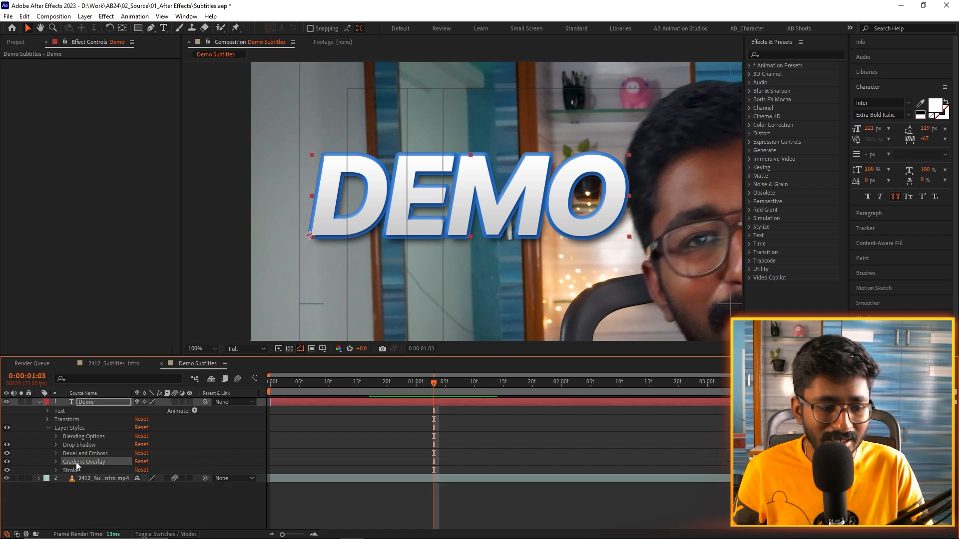
scroll(62, 465, "down", 1)
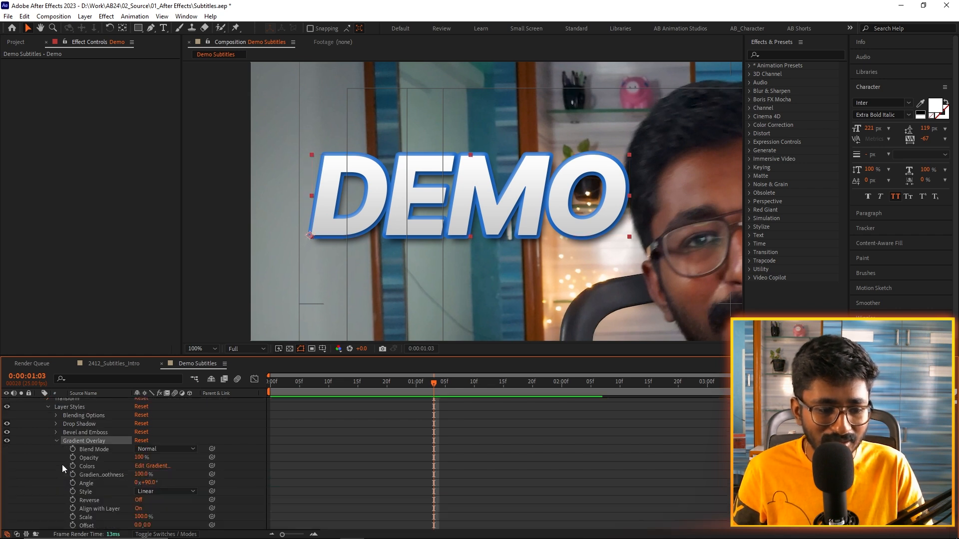
left_click(165, 468)
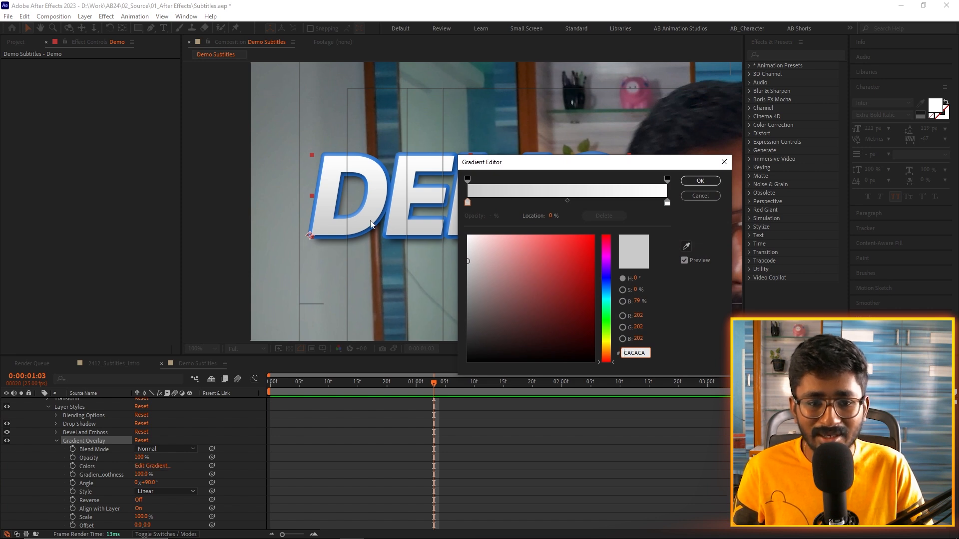
left_click(468, 203)
left_click_drag(469, 208, 483, 207)
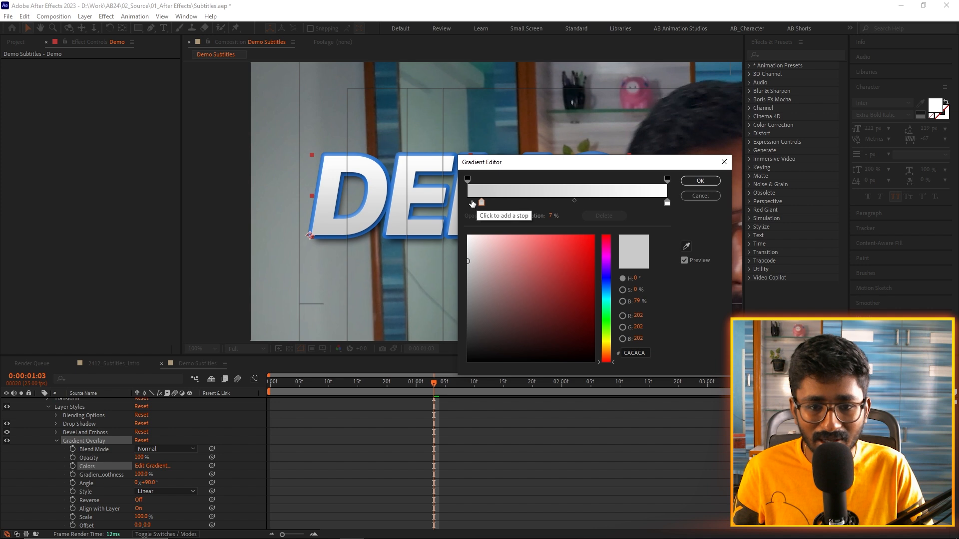
Add a white FFFFFF stop at 0%, adjust the grey stop beside it with the midpoint at 40.5%, and apply the gradient.
left_click(469, 203)
left_click_drag(469, 203, 466, 203)
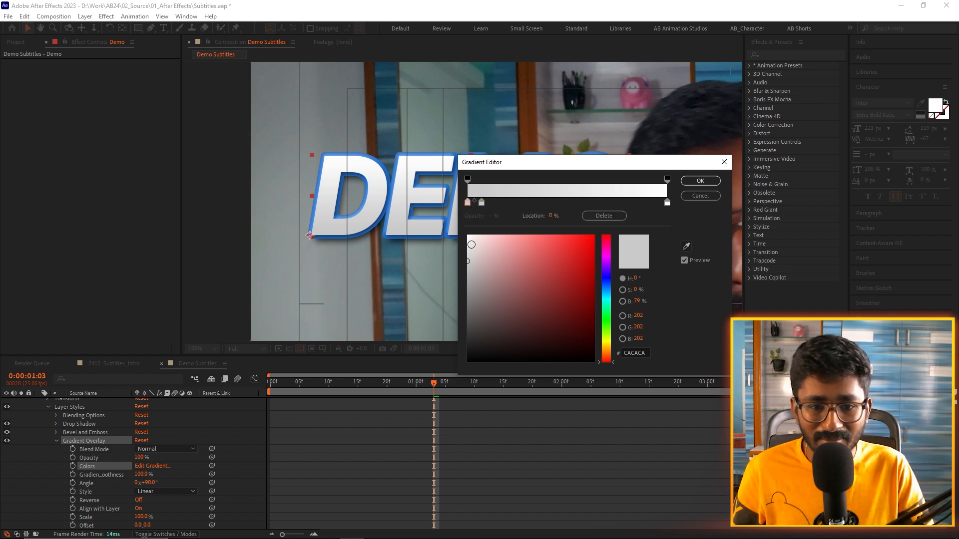
left_click(468, 236)
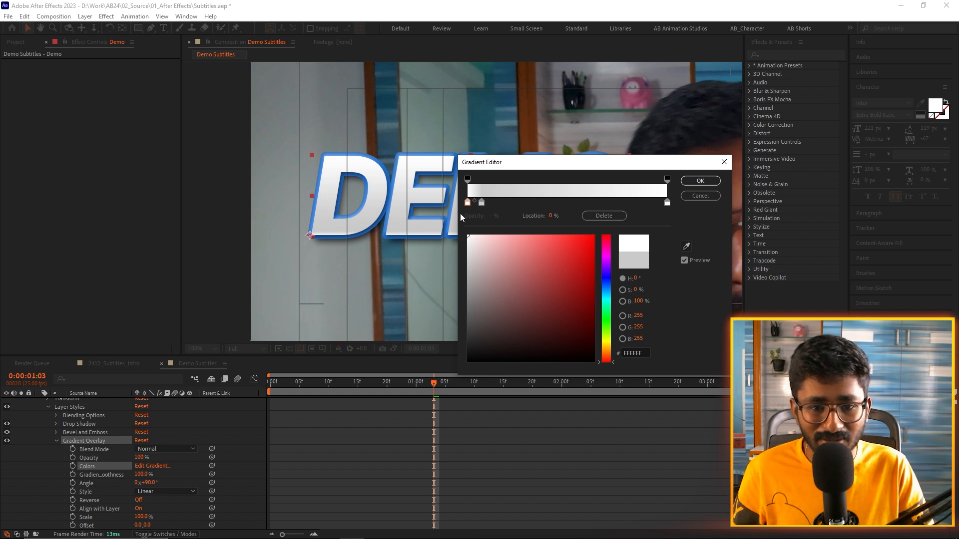
mouse_move(482, 202)
left_mouse_down()
mouse_move(489, 207)
mouse_move(476, 203)
left_mouse_up()
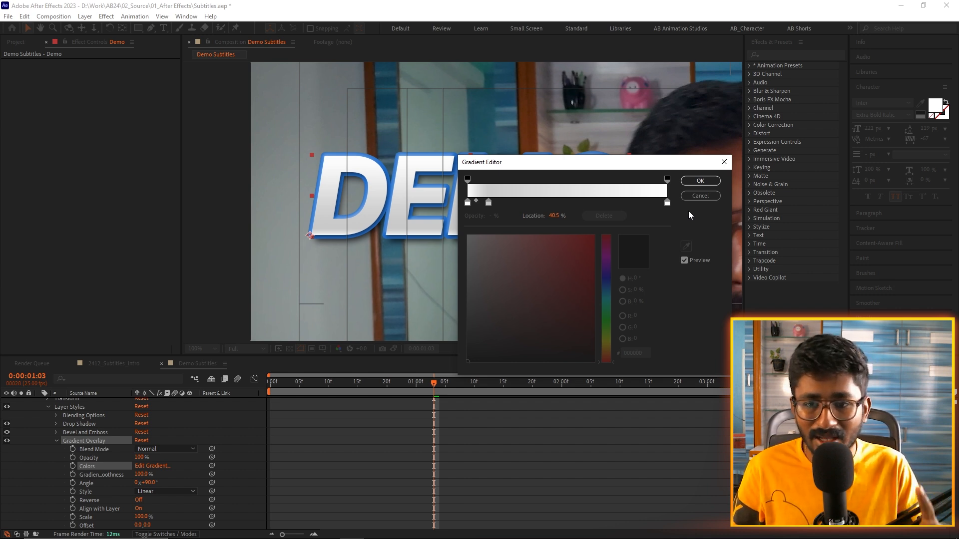
left_click(701, 181)
left_click(526, 430)
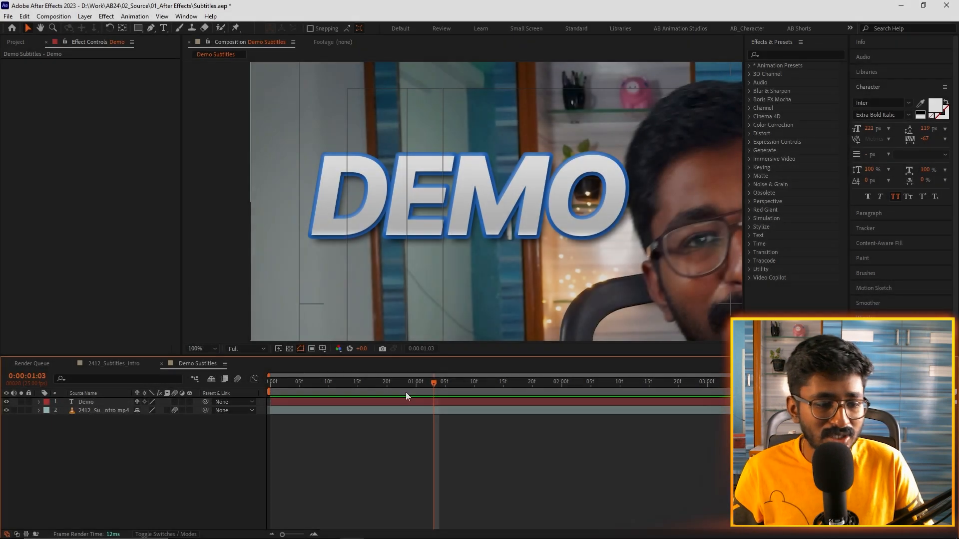
Add a Character Offset text animator to the Demo layer.
left_click(85, 403)
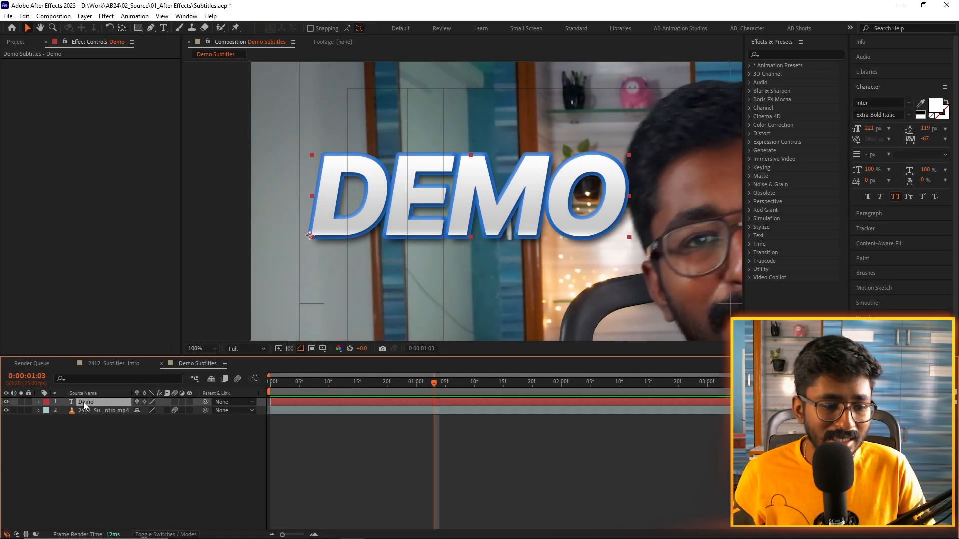
left_click(39, 403)
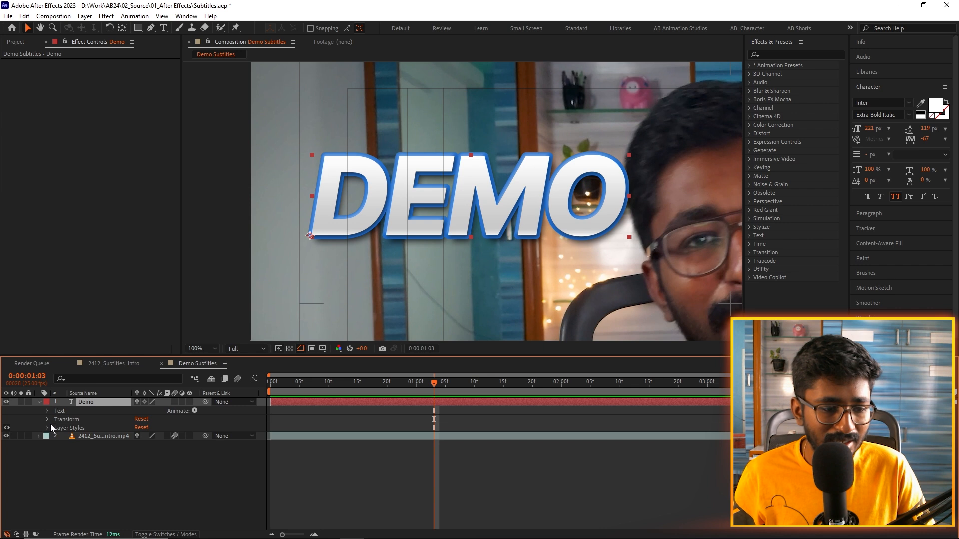
left_click(191, 409)
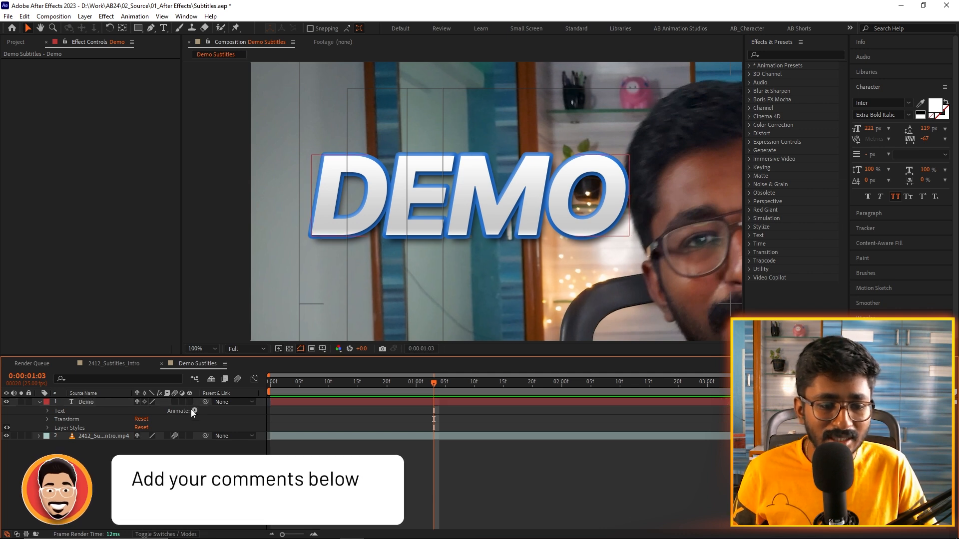
left_click(193, 411)
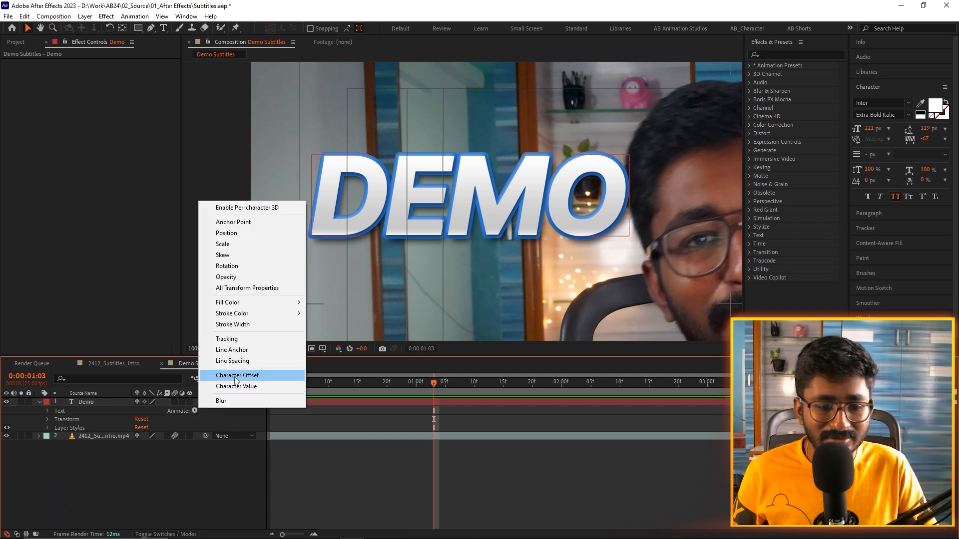
left_click(255, 377)
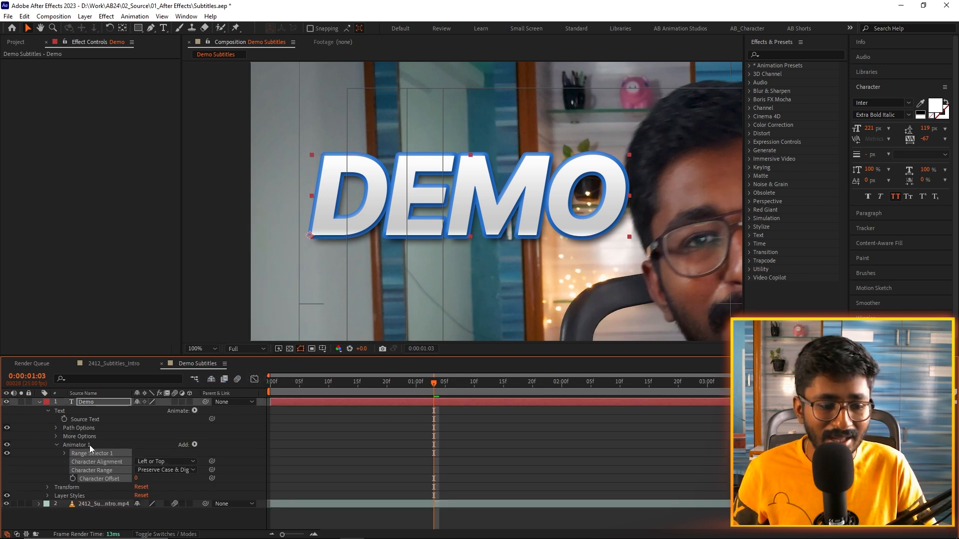
Add a Wiggly selector to Animator 1 of the Demo text layer.
left_click(195, 445)
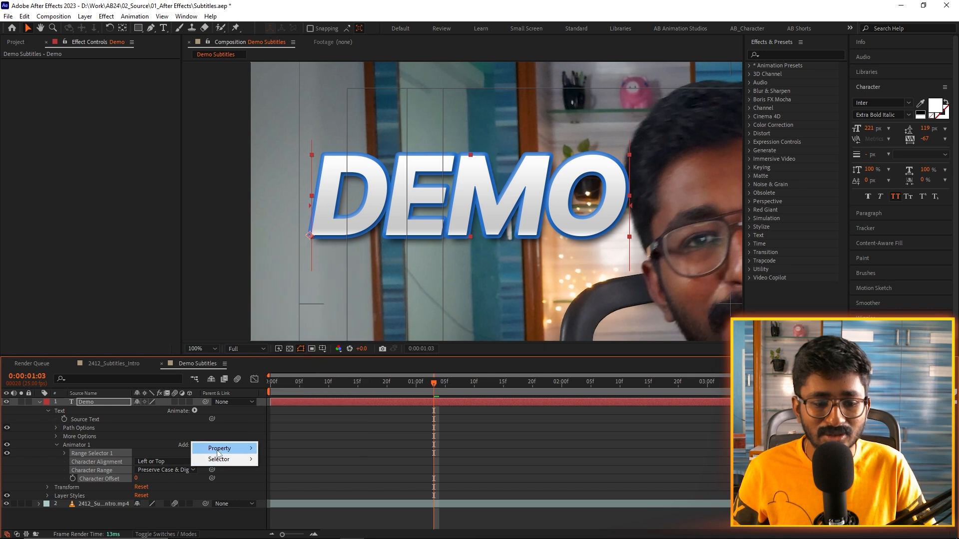
mouse_move(220, 462)
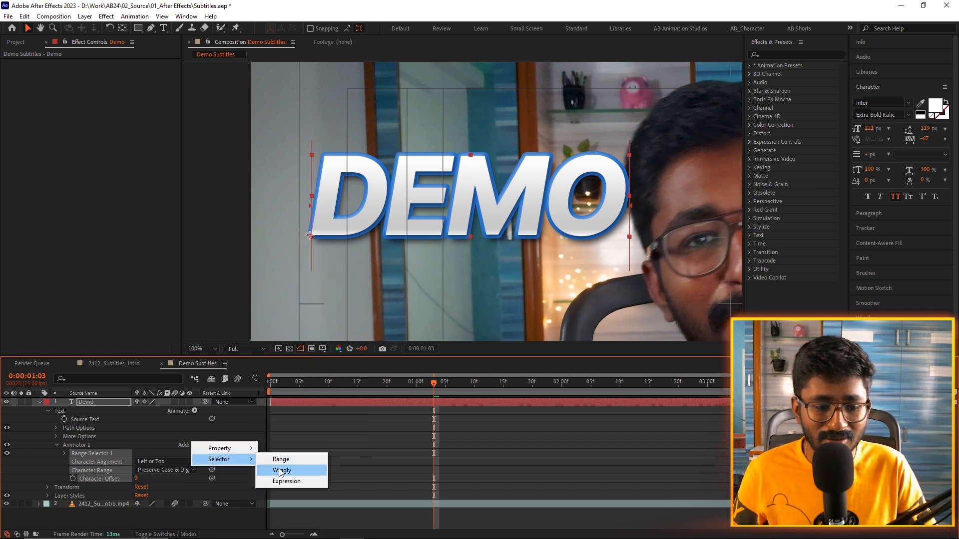
left_click(281, 471)
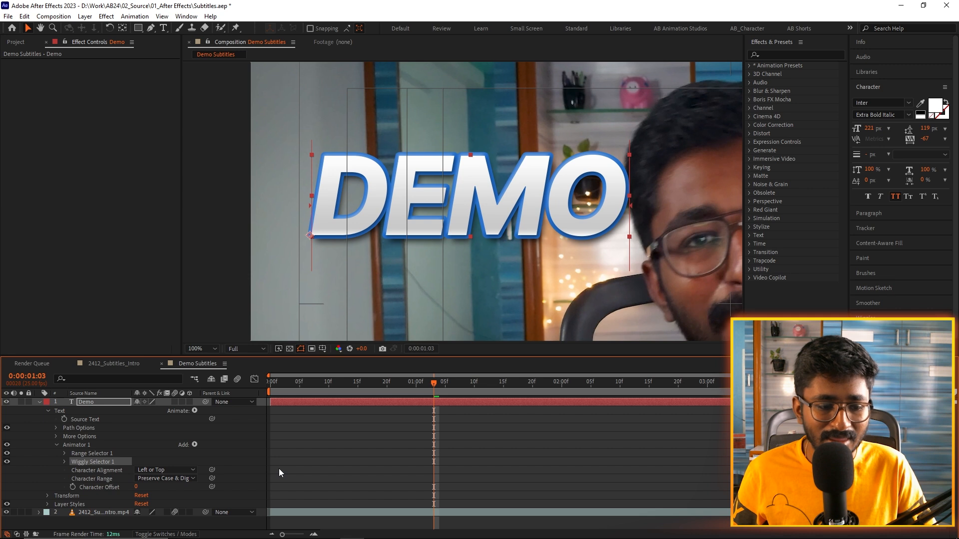
Add a Position property to Animator 1 and set it to 10, 20.
left_click(195, 448)
mouse_move(214, 449)
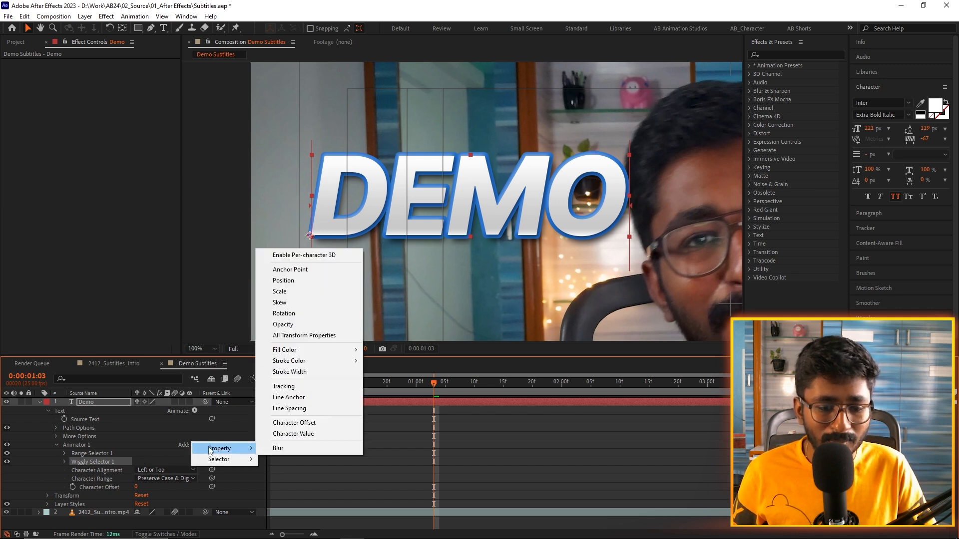
left_click(297, 286)
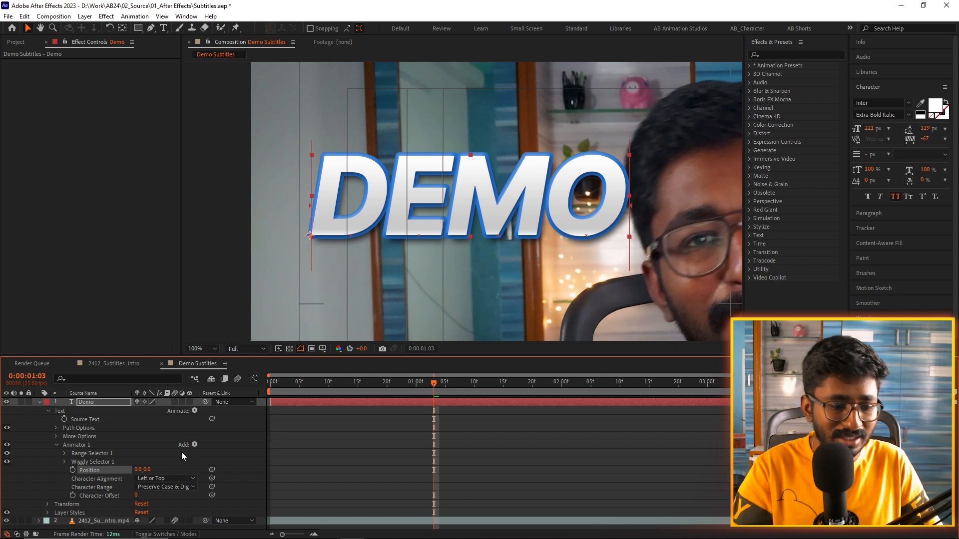
left_click(139, 470)
type("10")
key("Tab")
type("20")
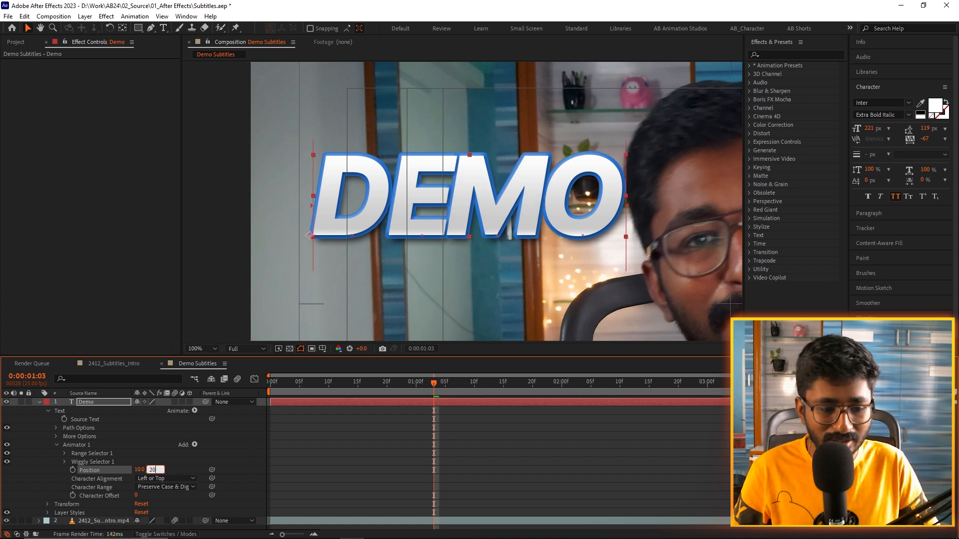
left_click(400, 456)
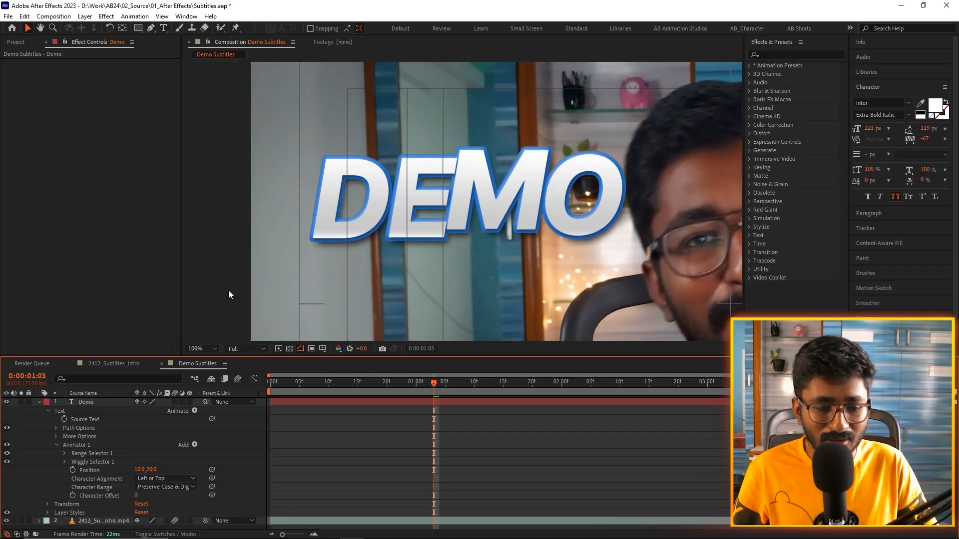
Add a Rotation property to Animator 1 and set it to 5°.
left_click(194, 445)
mouse_move(217, 448)
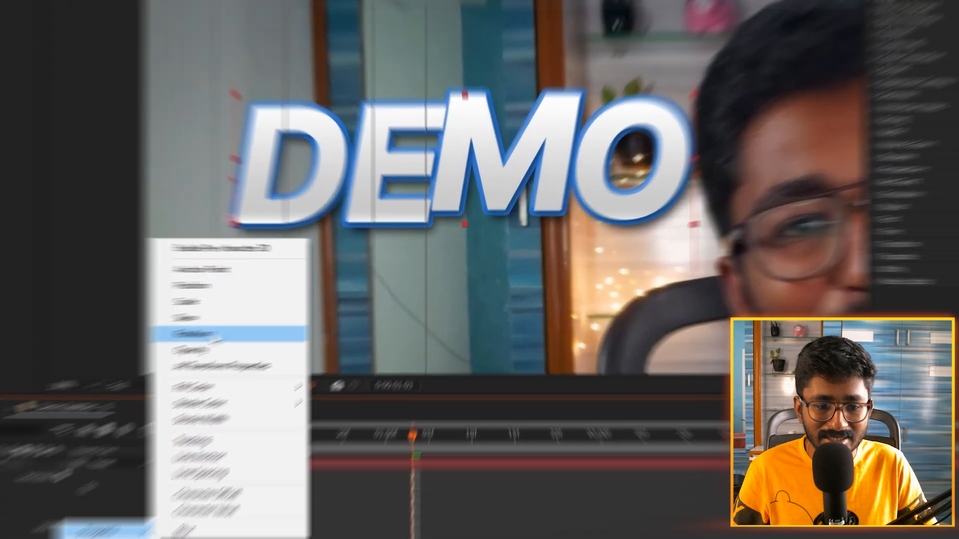
left_click(216, 341)
left_click_drag(144, 479, 150, 478)
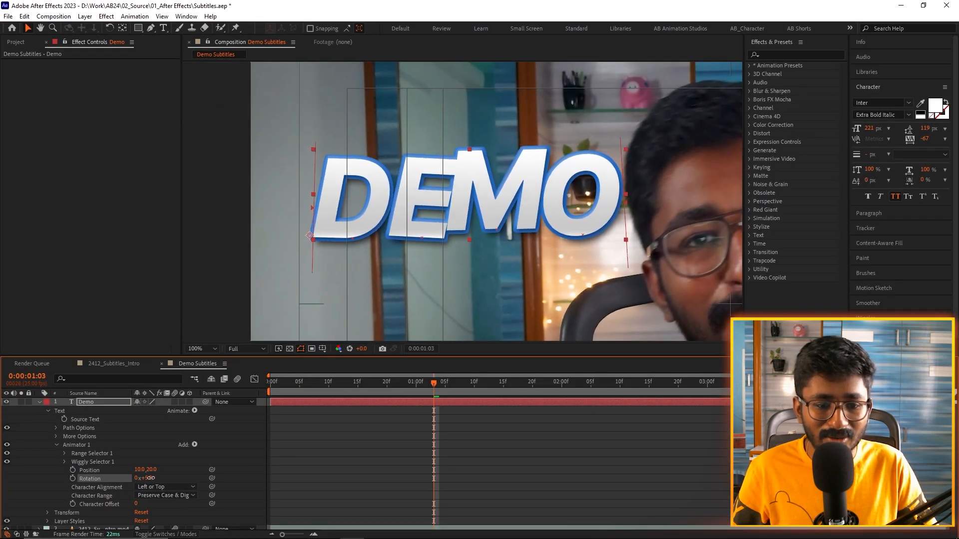
Preview the wiggling Demo text from the start of the composition and reselect the Demo layer.
left_click_drag(315, 384, 263, 388)
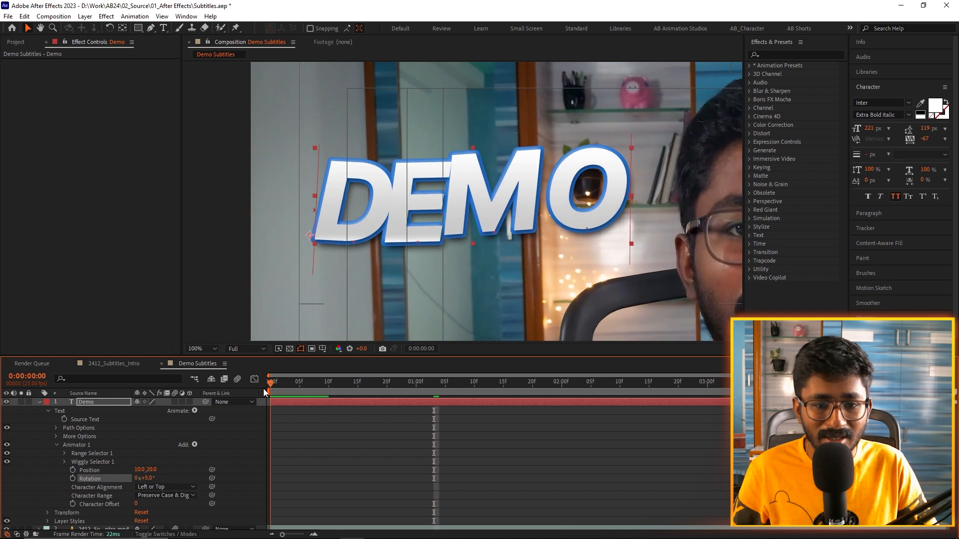
key("space")
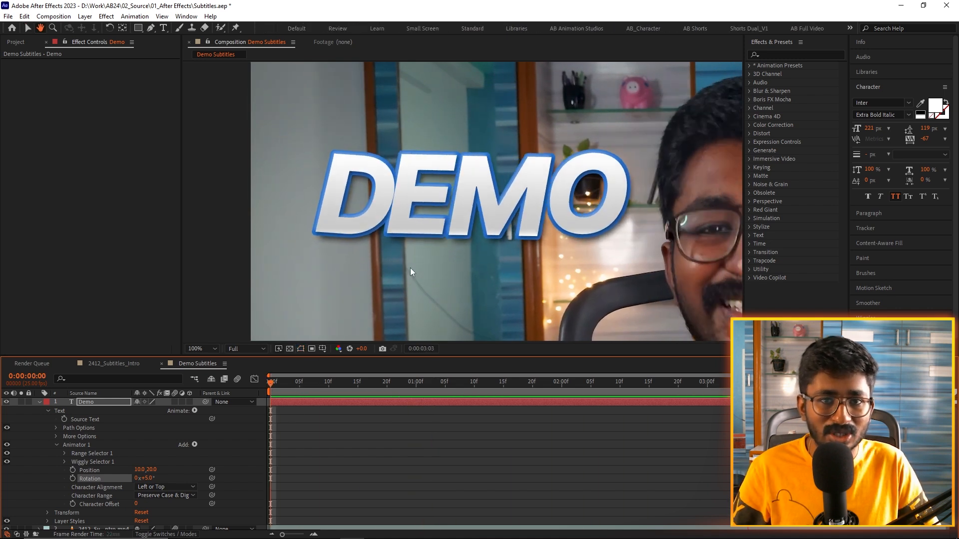
key("space")
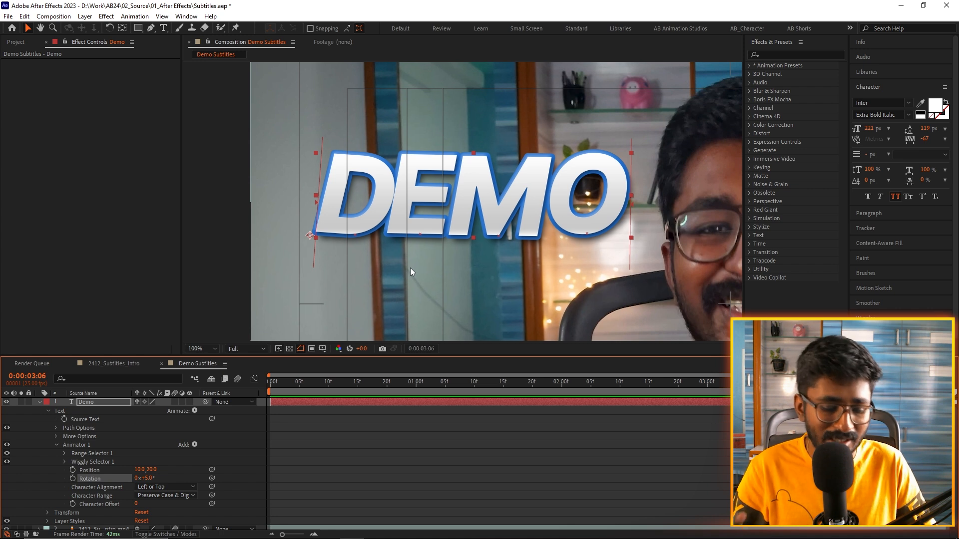
left_click(370, 470)
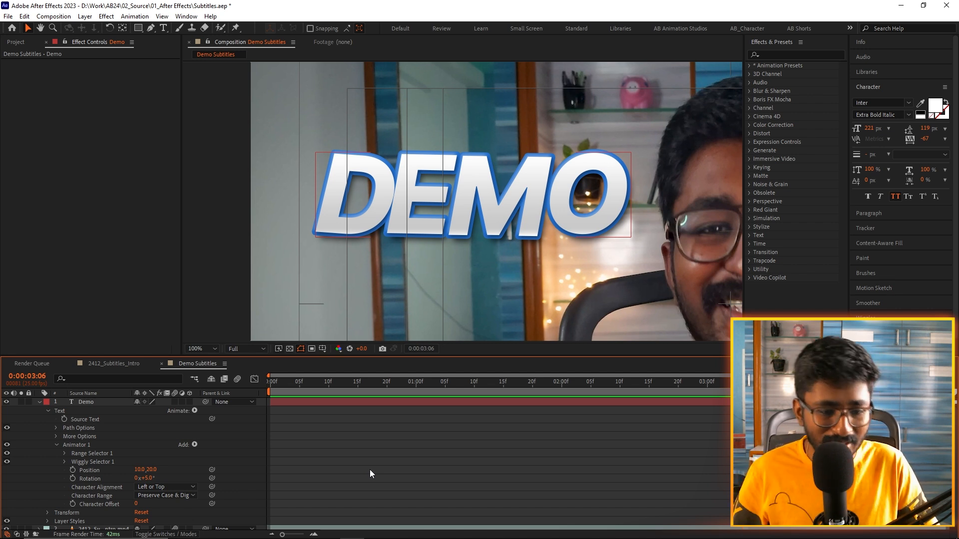
left_click(320, 401)
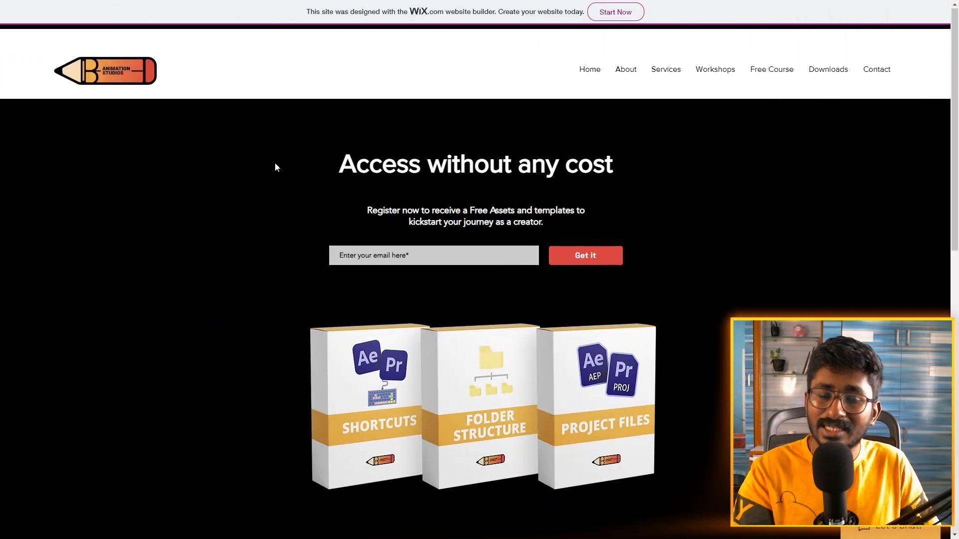
Look over the website's free assets and templates page and its email sign-up field.
scroll(275, 163, "down", 5)
scroll(275, 167, "up", 5)
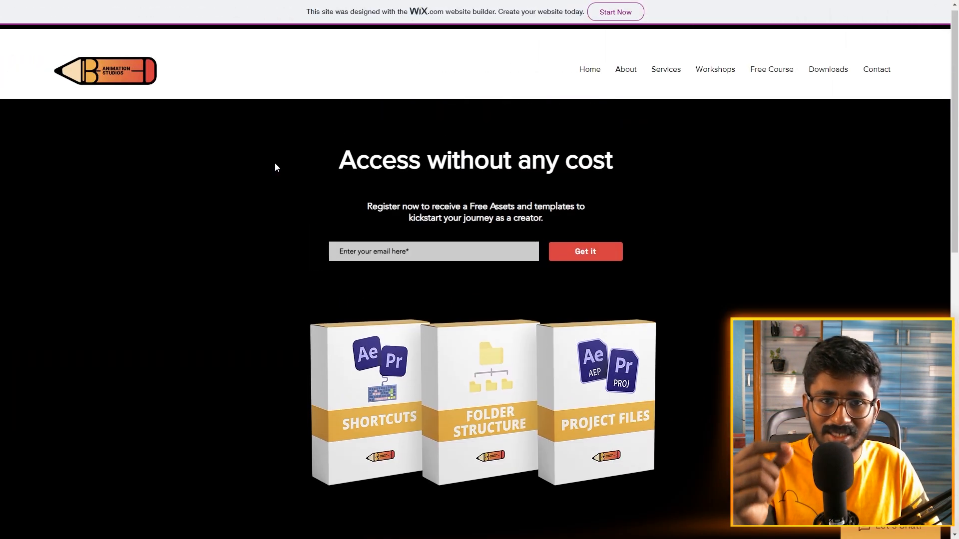
left_click(368, 256)
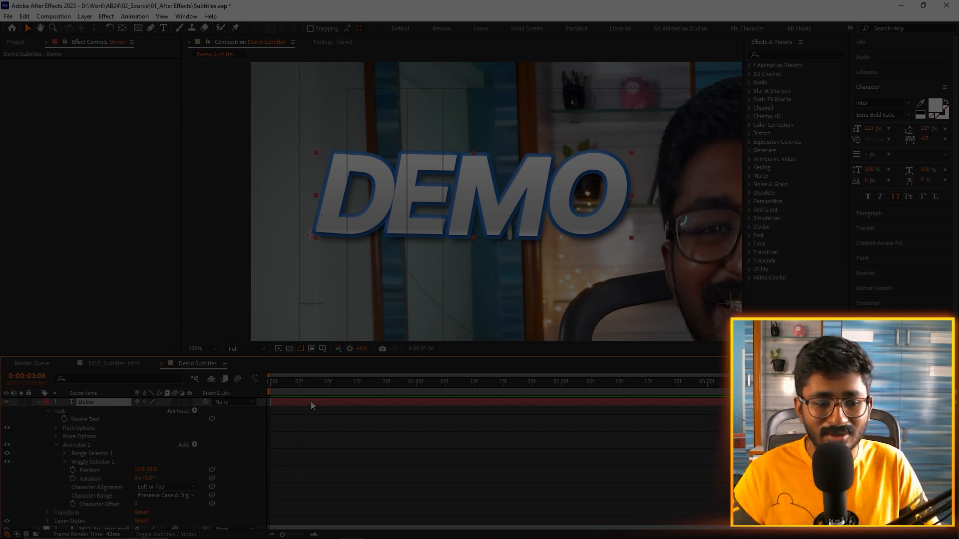
Keyframe the Demo layer's Scale from 0% at the first frame to 100% at frame 20, and preview the animation.
key("s")
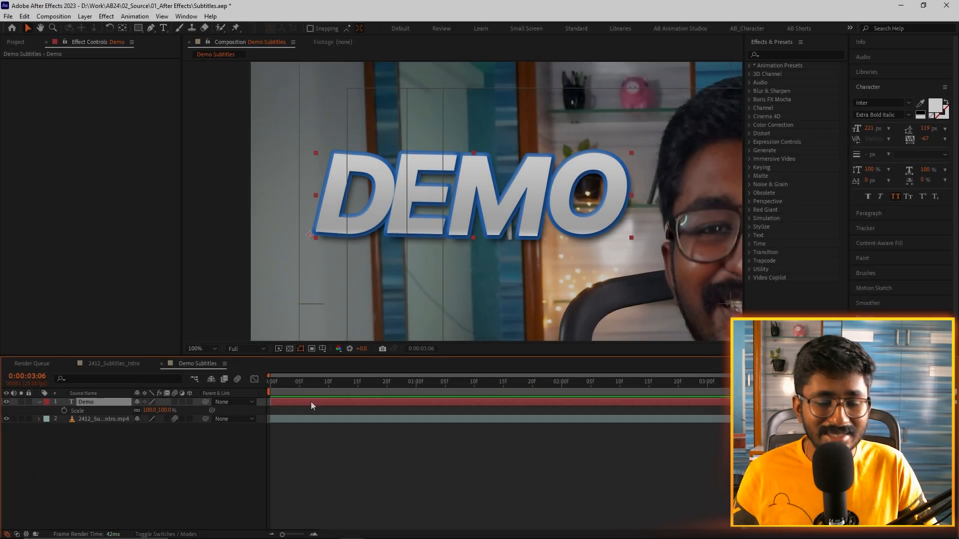
key("Home")
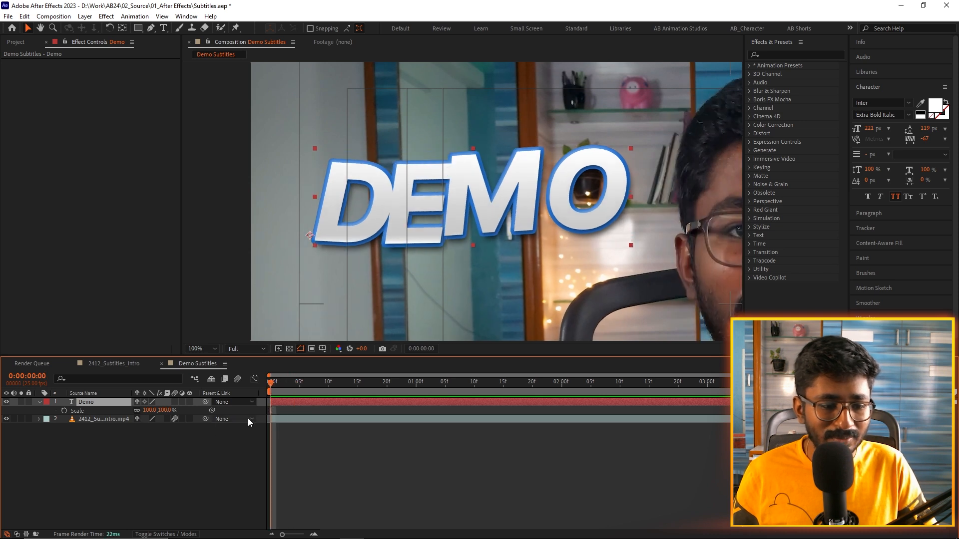
left_click(64, 411)
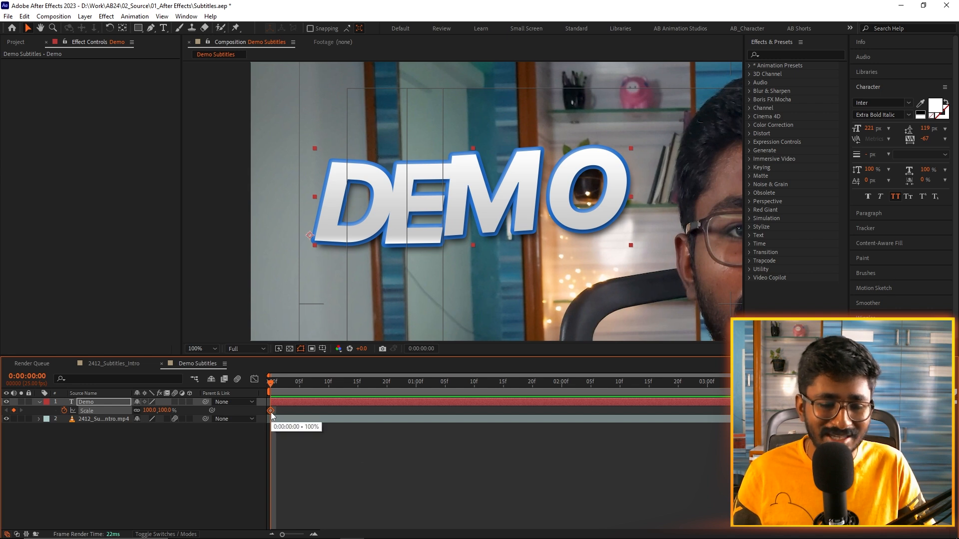
left_click_drag(271, 412, 380, 412)
left_click_drag(393, 413, 388, 410)
left_click(166, 410)
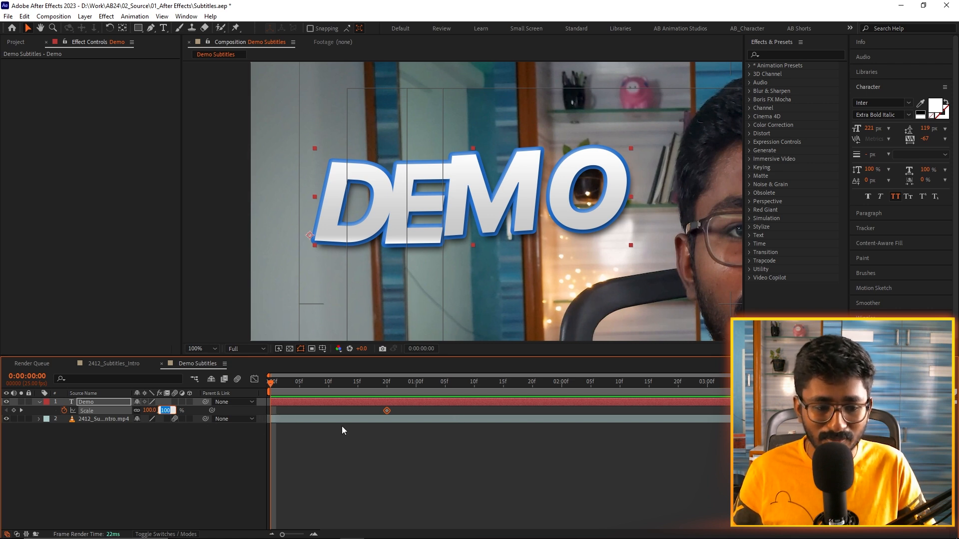
type("0")
key("Return")
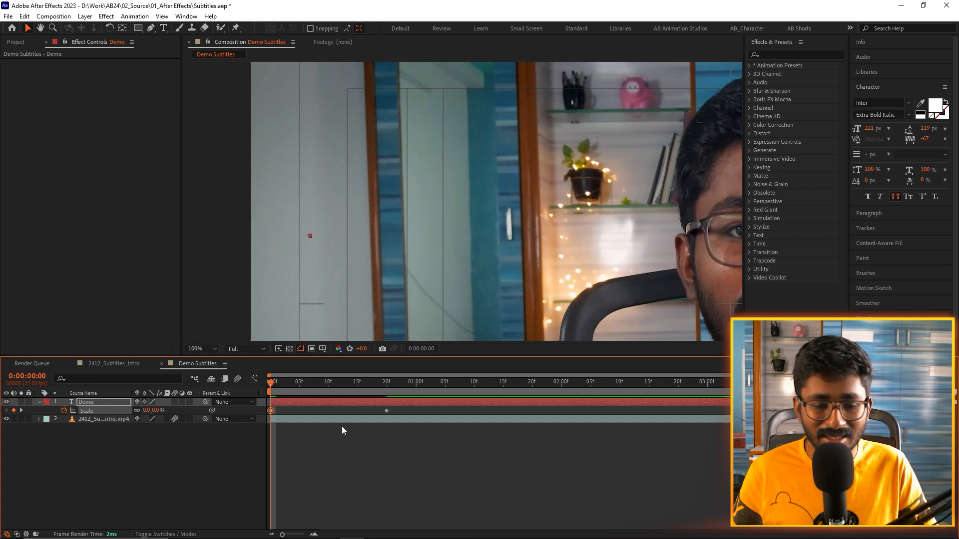
key("space")
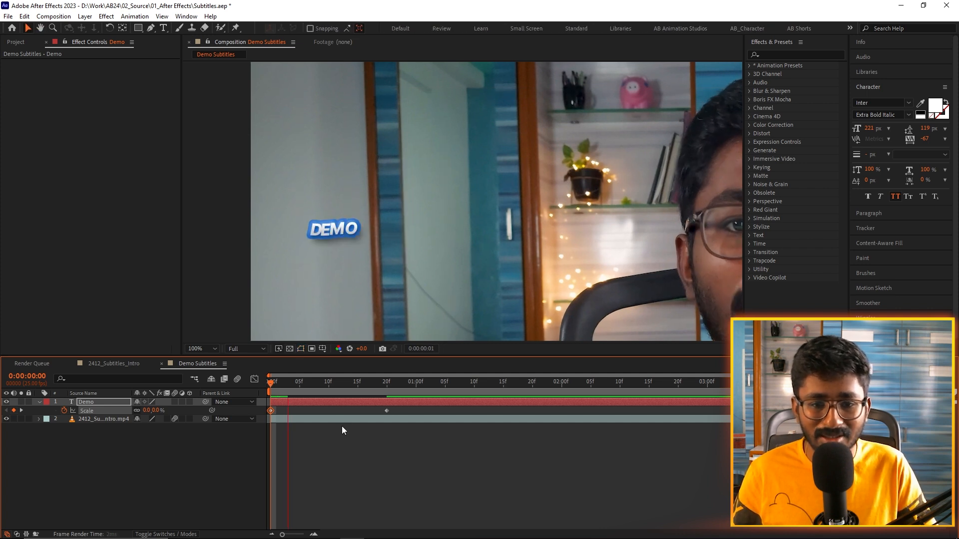
key("space")
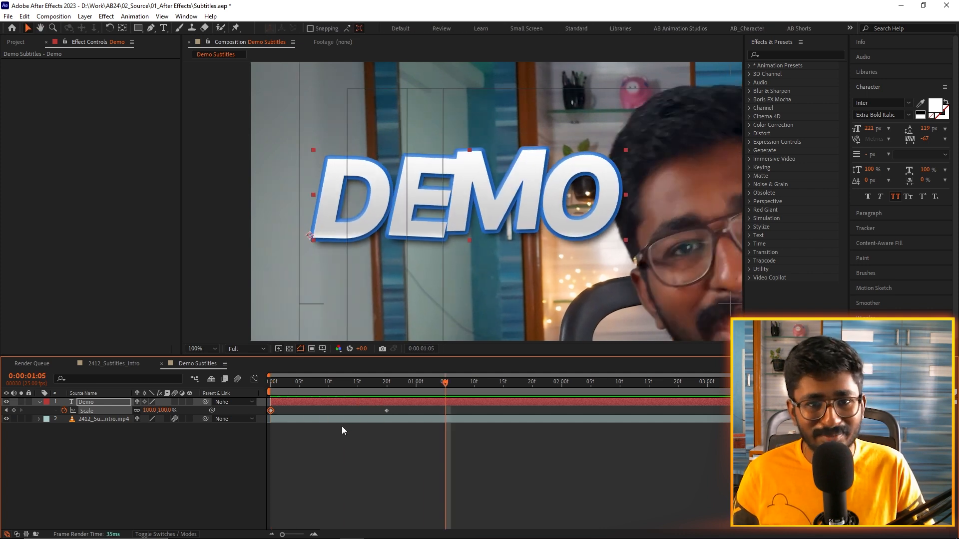
Apply Easy Ease to both Scale keyframes, adjust the ending ease in the Graph Editor, and preview the pop-in.
left_click_drag(399, 409, 302, 423)
left_click_drag(418, 406, 211, 428)
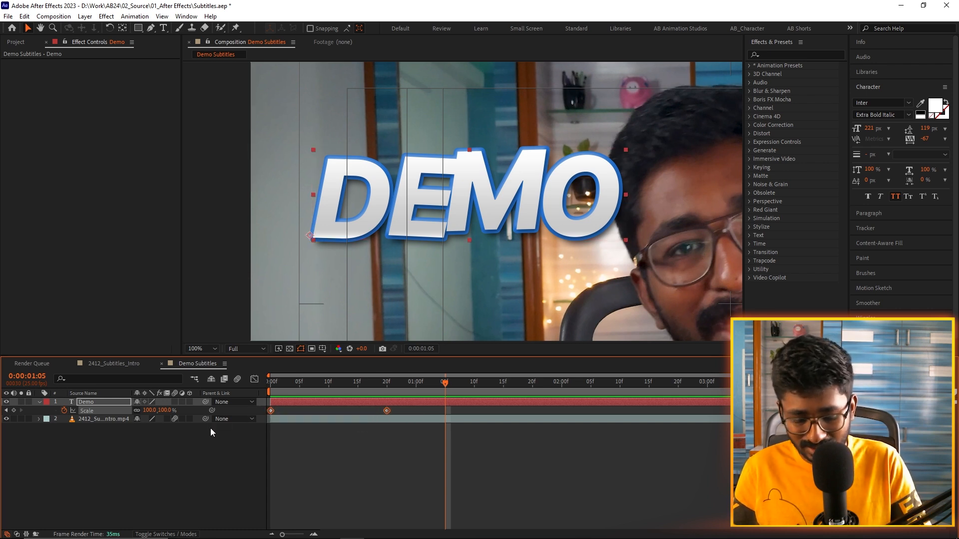
key("F9")
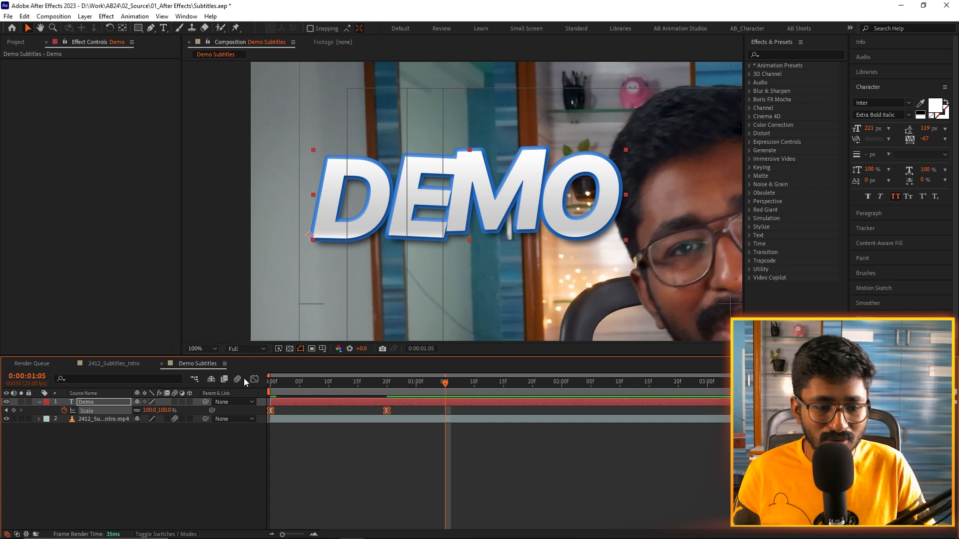
left_click(254, 379)
left_click_drag(409, 487, 314, 509)
left_click(255, 380)
left_click_drag(301, 383, 268, 386)
key("space")
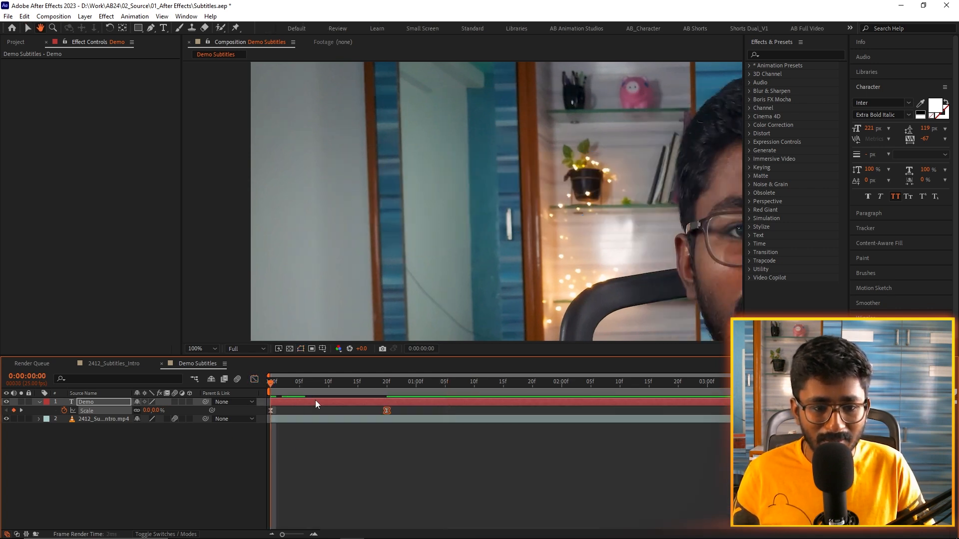
scroll(399, 307, "down", 2)
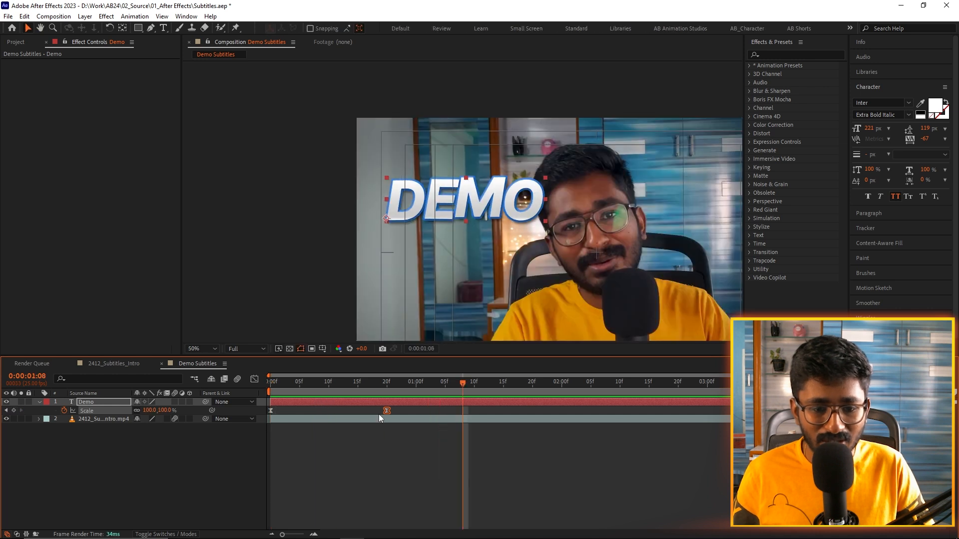
Move the ending Scale keyframe to frame 15 and preview the faster pop-in.
left_click_drag(387, 412, 273, 386)
key("space")
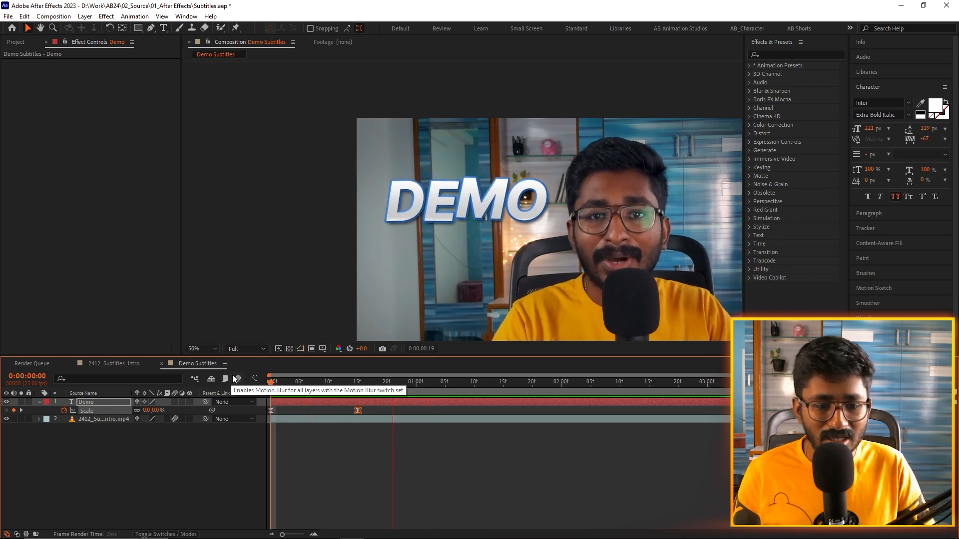
left_click(320, 445)
Keyframe the Demo layer's Opacity from 100% at 0:00:03:05 to 0% at 0:00:03:20.
left_click_drag(419, 389, 539, 388)
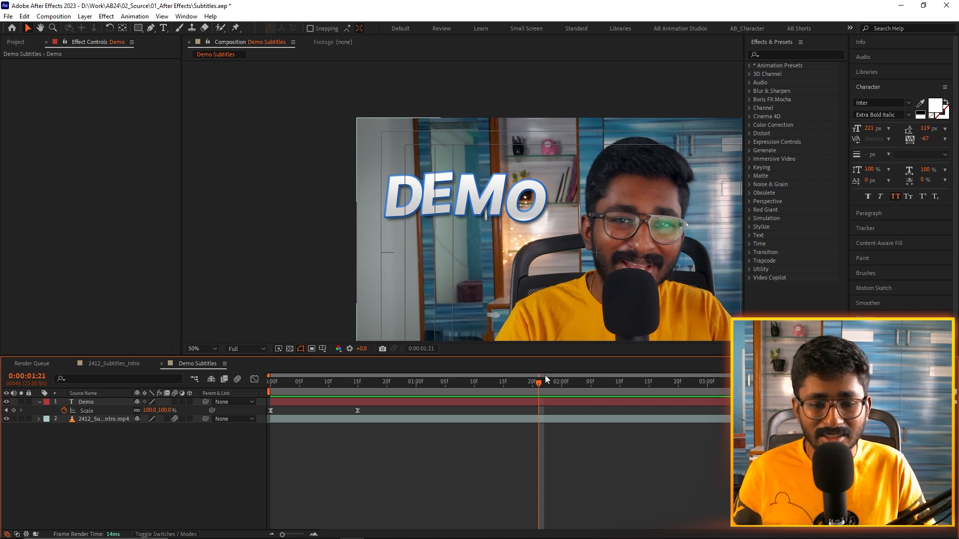
left_click_drag(538, 390, 730, 398)
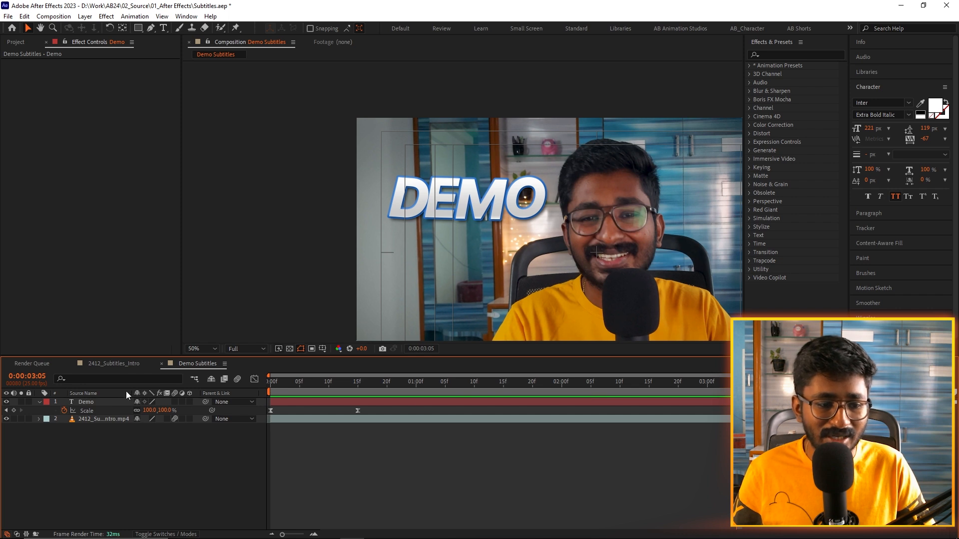
left_click(106, 399)
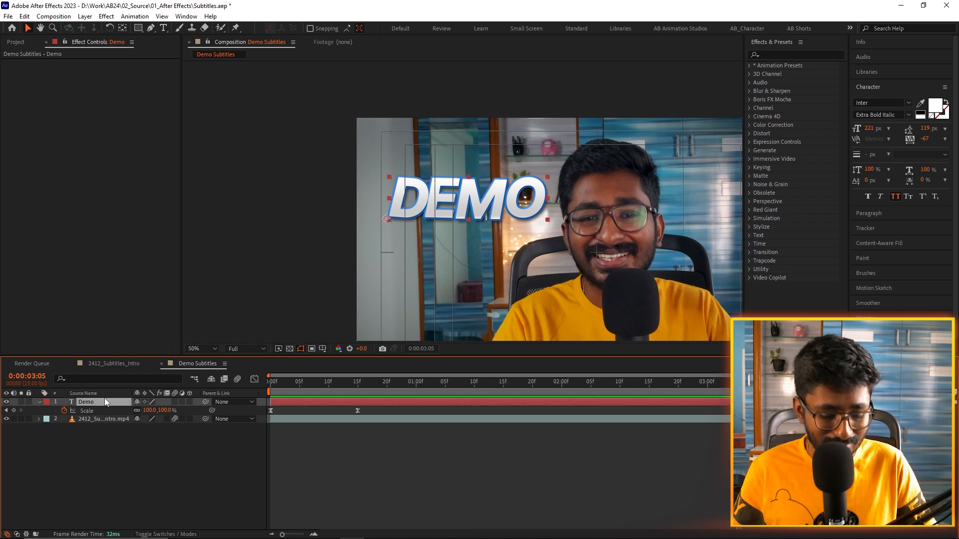
key("t")
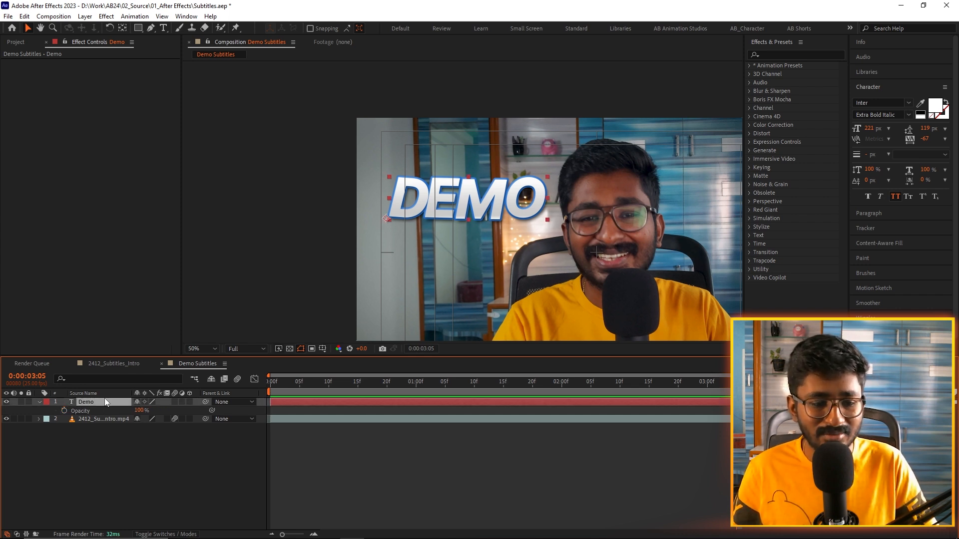
left_click(64, 410)
key("space")
key("space")
left_click_drag(144, 411, 41, 418)
Preview the Demo layer's opacity fade-out and scrub back through the animation to about one second.
left_click(711, 388)
key("space")
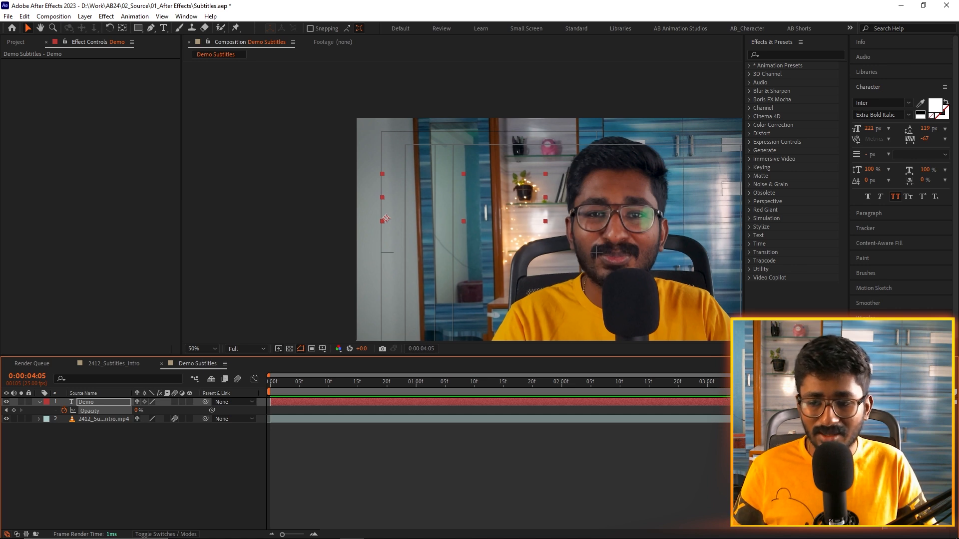
key("j")
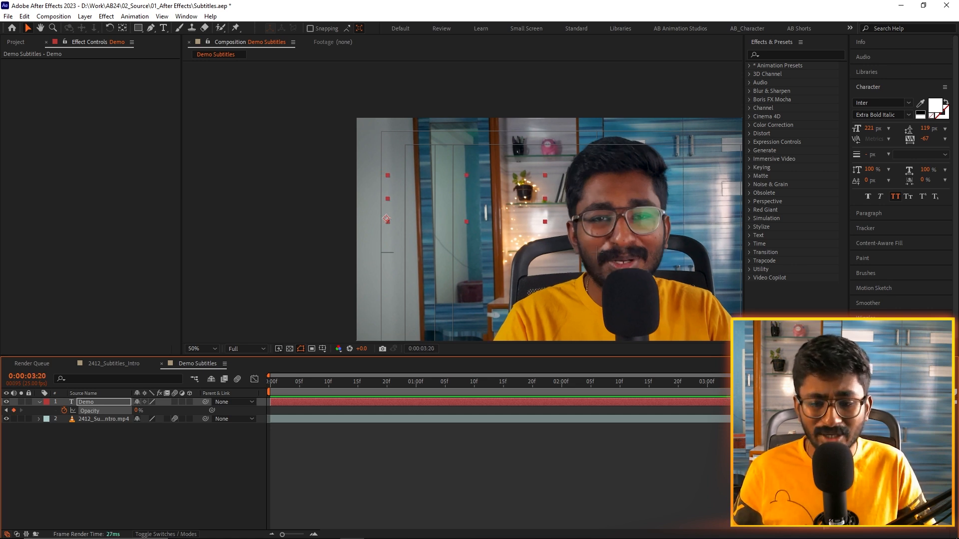
left_click_drag(527, 400, 421, 399)
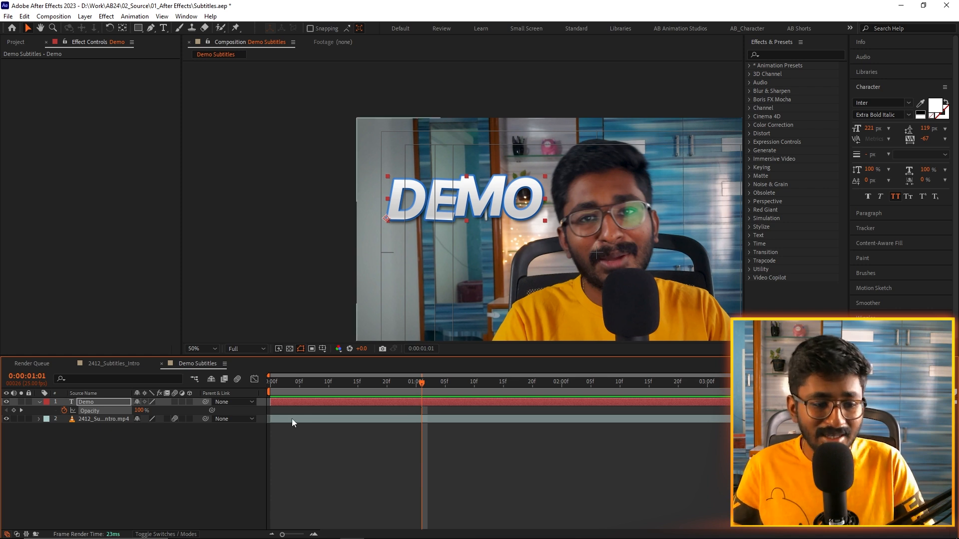
Scrub to the start of the Demo layer's fade-out, deselect the layer and collapse its keyframed properties.
left_click_drag(313, 393, 748, 380)
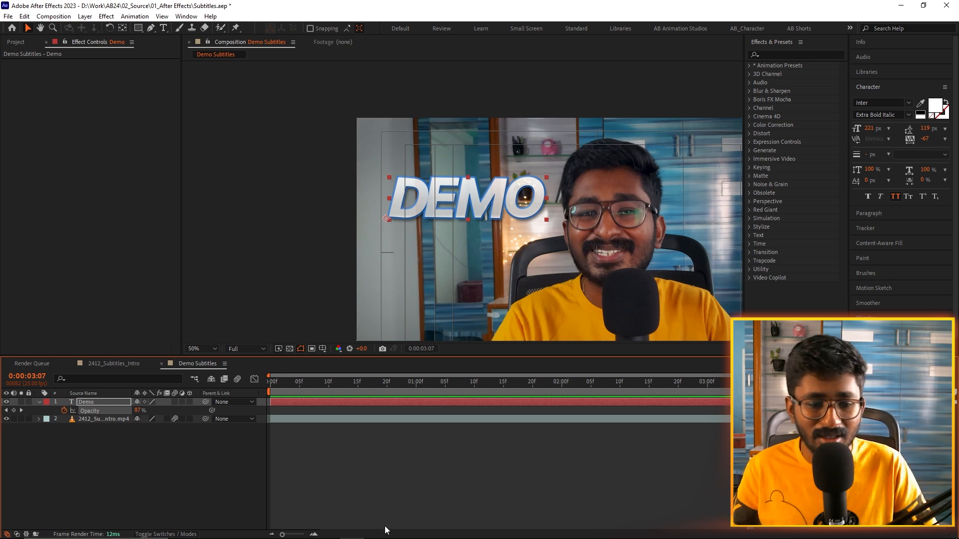
left_click(443, 456)
key("u")
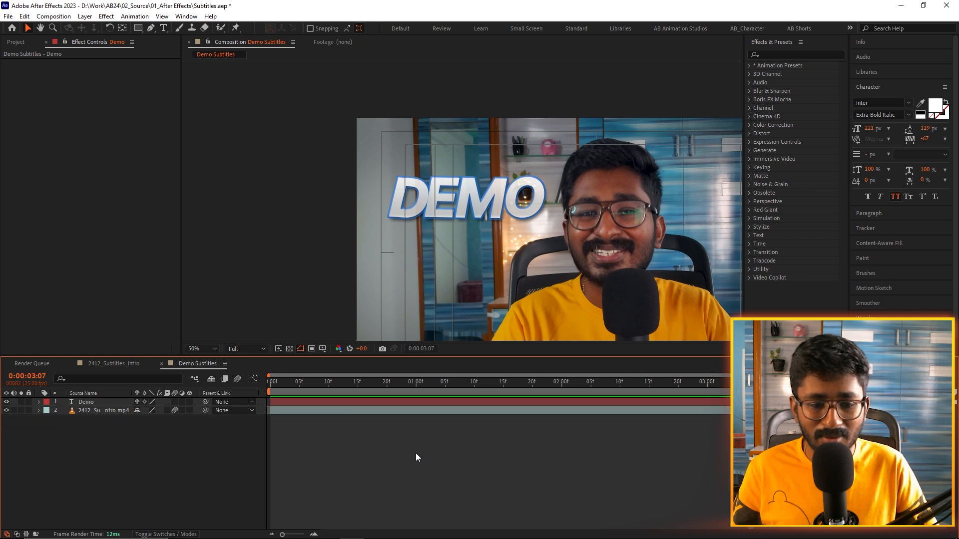
Try splitting the 2412_Subtitles_Intro.mp4 layer at 0:00:01:04 and 0:00:02:13, and undo both splits.
left_click(476, 412)
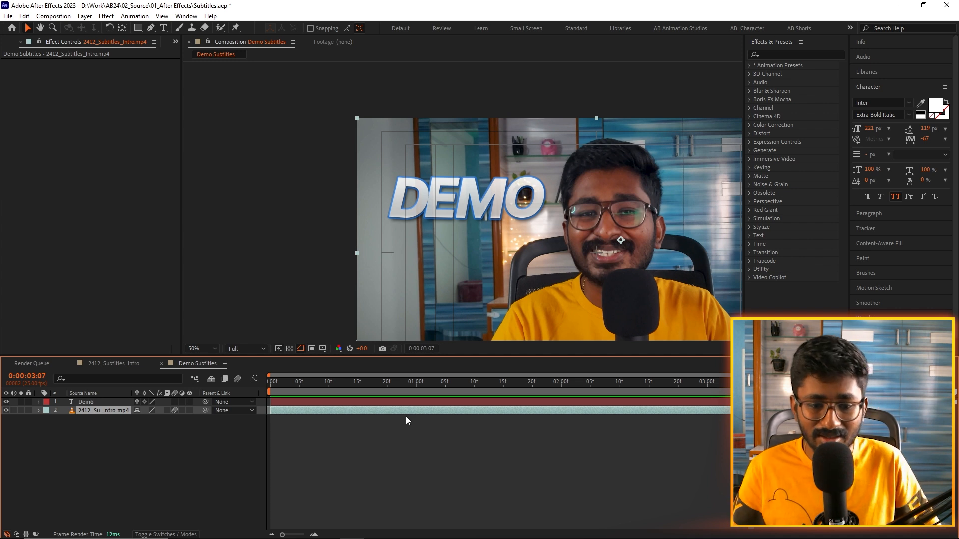
left_click_drag(453, 392, 438, 415)
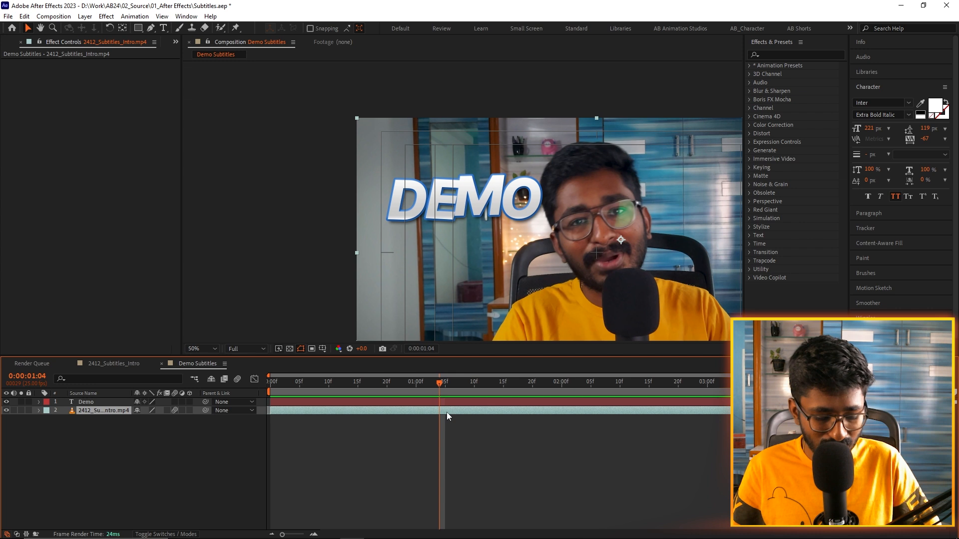
key("ctrl+shift+d")
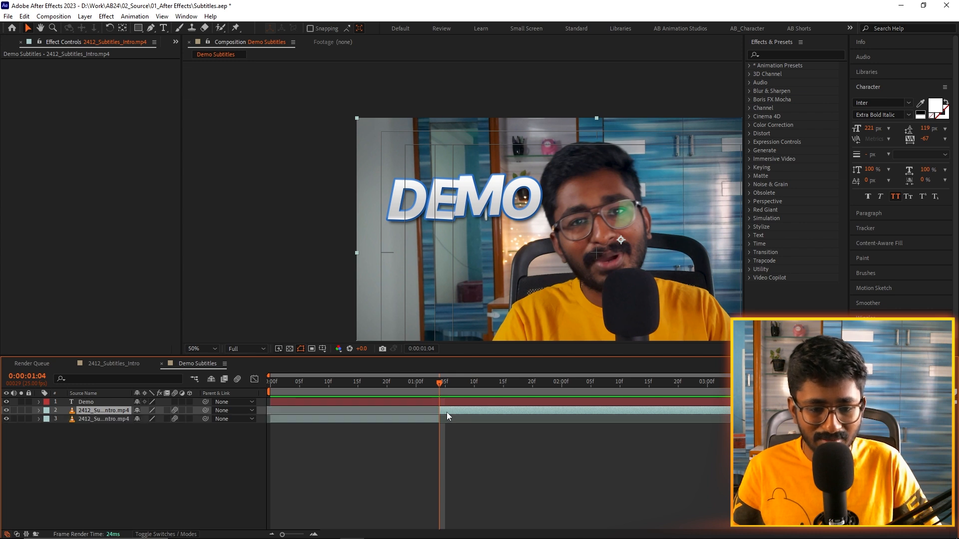
left_click(619, 392)
left_click(638, 393)
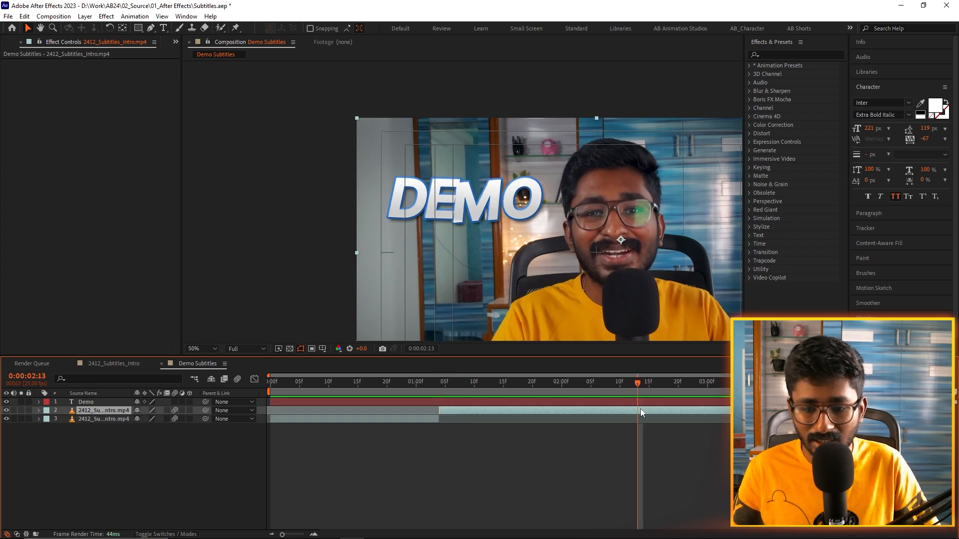
key("ctrl+shift+d")
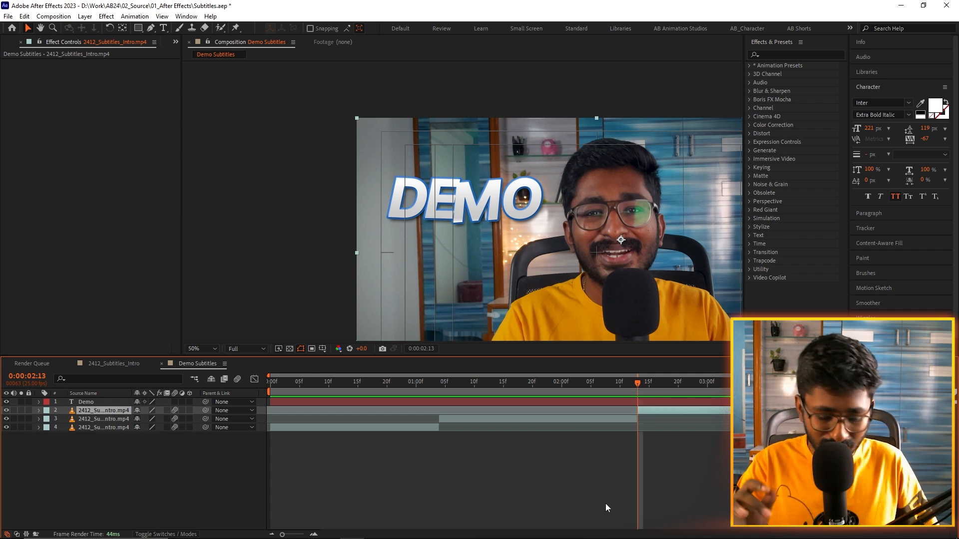
key("ctrl+z")
key("ctrl+z")
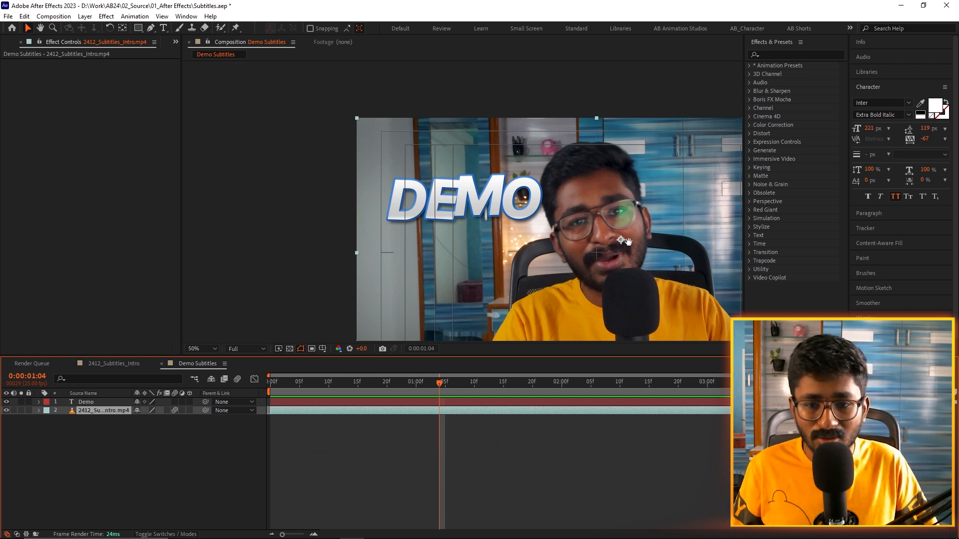
Examine how the speaker's face moves through the footage, viewing it close up and scrubbing back to frame 7.
left_click_drag(624, 242, 524, 204)
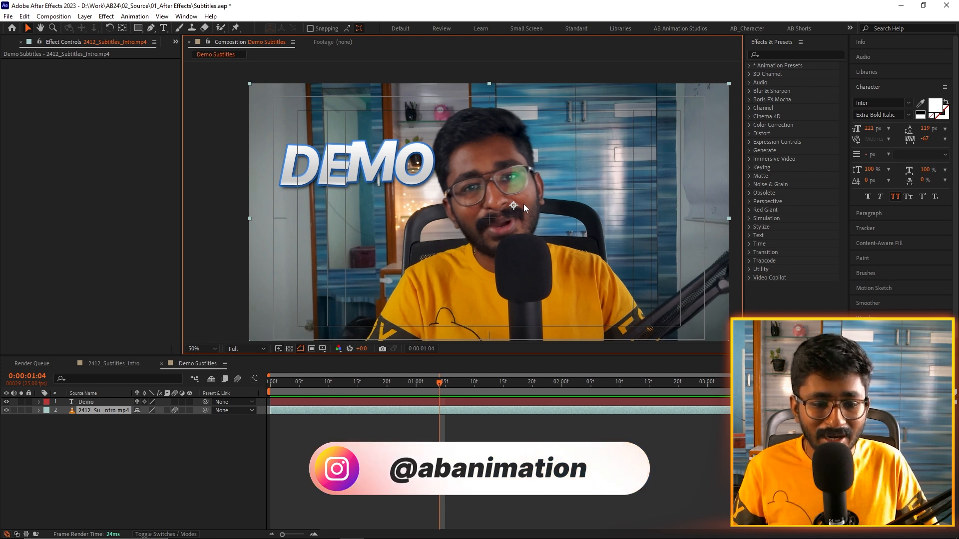
left_click_drag(408, 381, 393, 399)
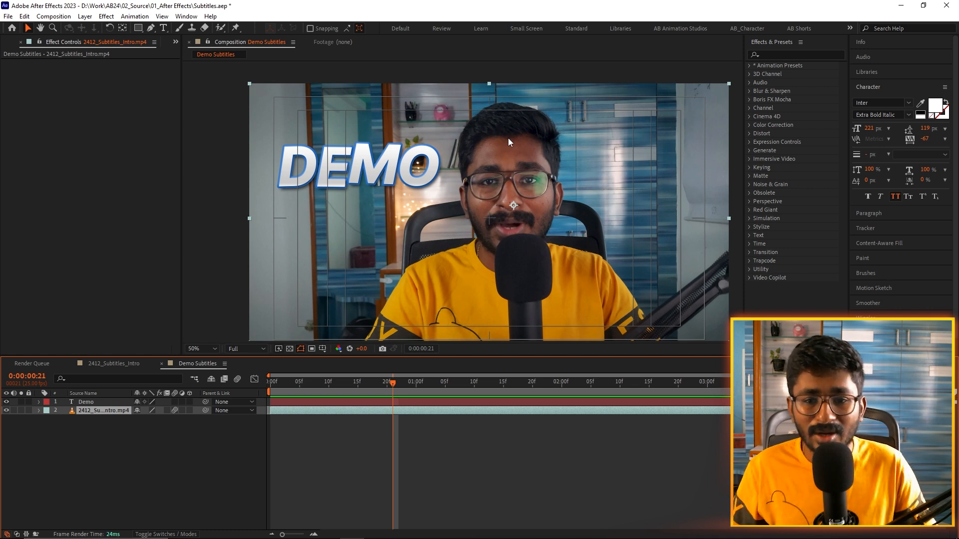
scroll(533, 137, "up", 1)
key("space")
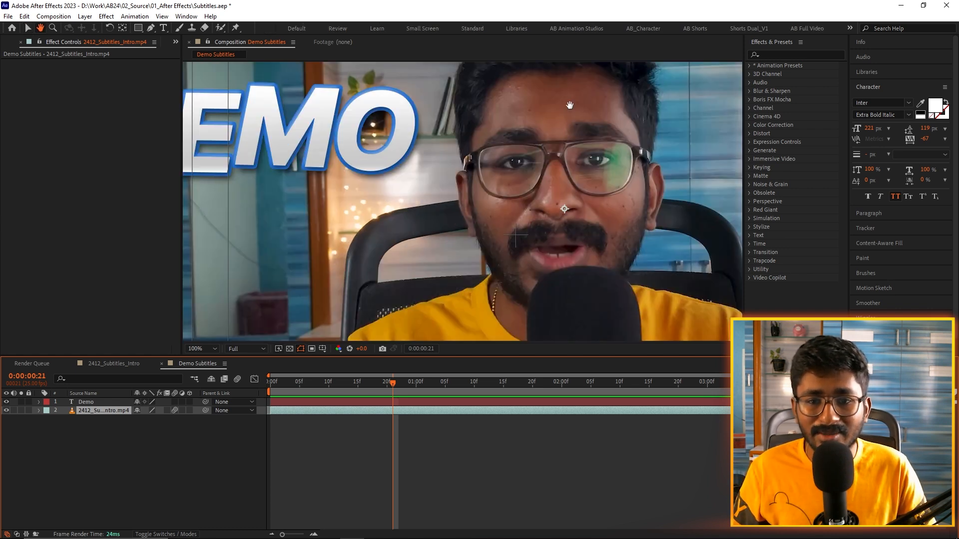
left_click_drag(569, 105, 513, 169)
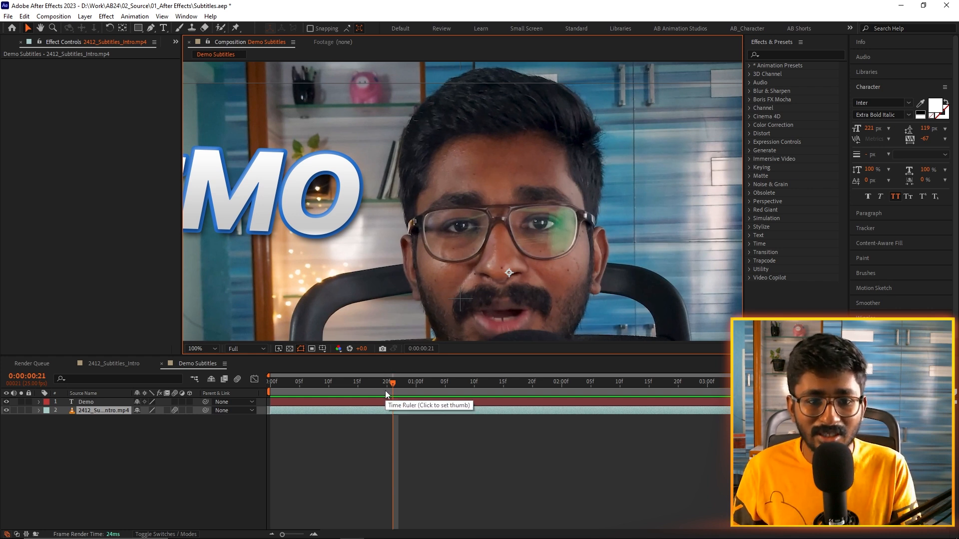
left_click_drag(387, 386, 521, 393)
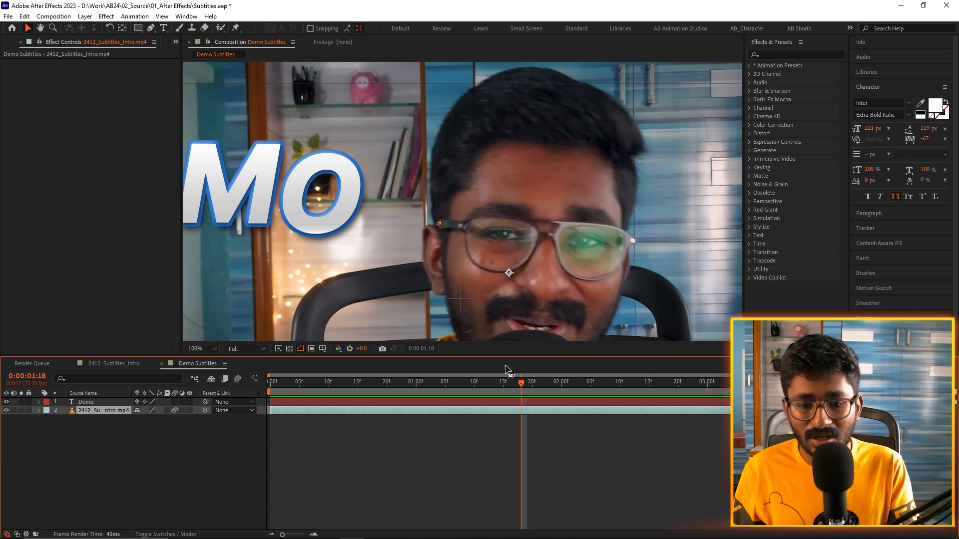
left_click_drag(523, 380, 625, 389)
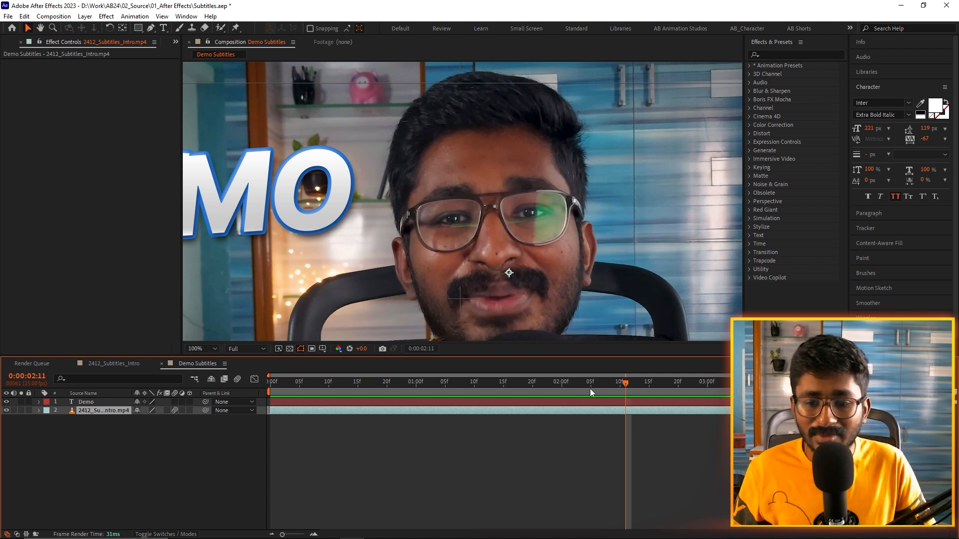
key("space")
left_click_drag(766, 398, 311, 397)
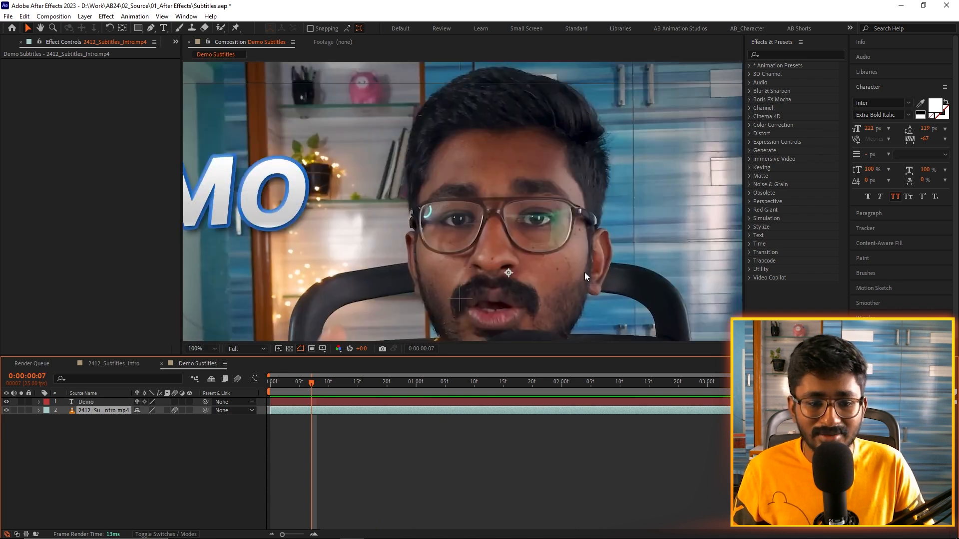
Show the Tracker and start Track Motion on the 2412_Subtitles_Intro.mp4 layer.
scroll(897, 282, "down", 1)
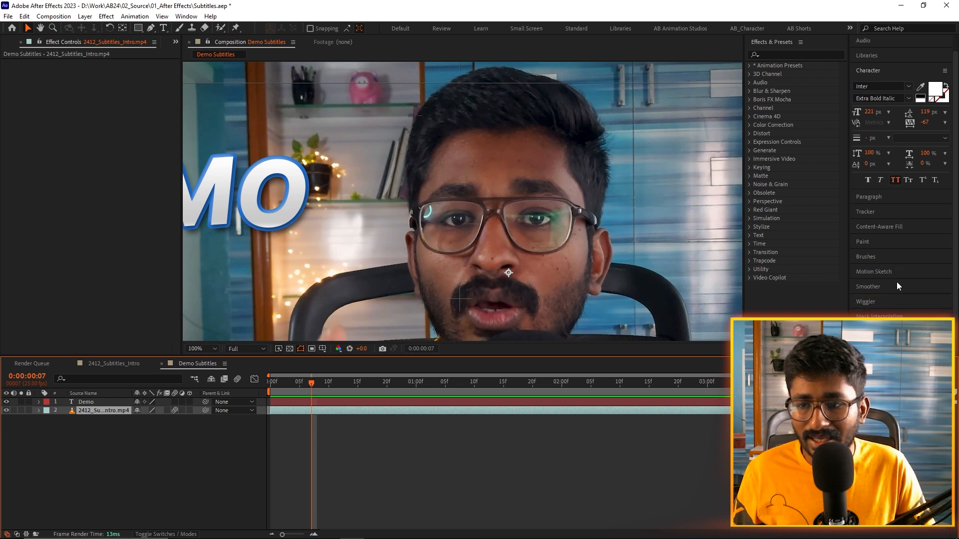
scroll(888, 284, "up", 1)
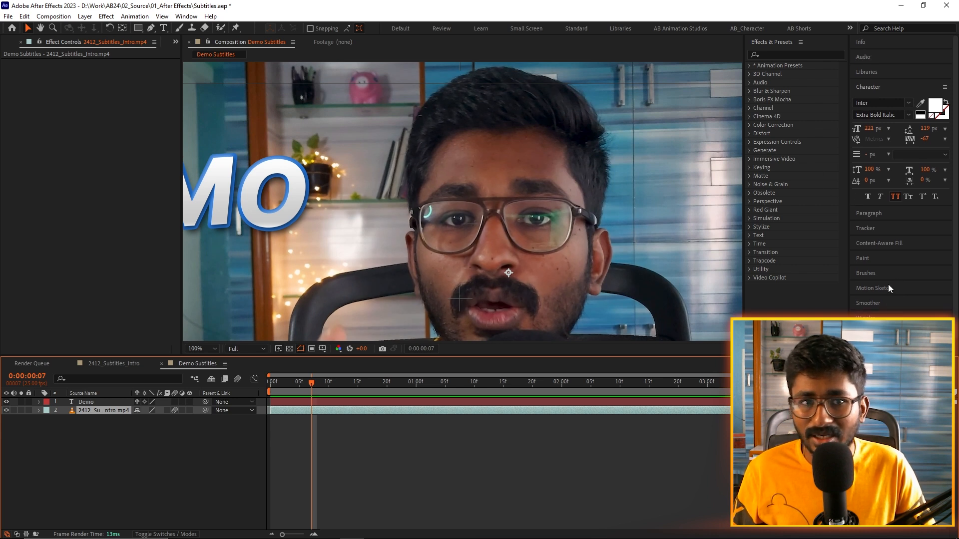
left_click(186, 16)
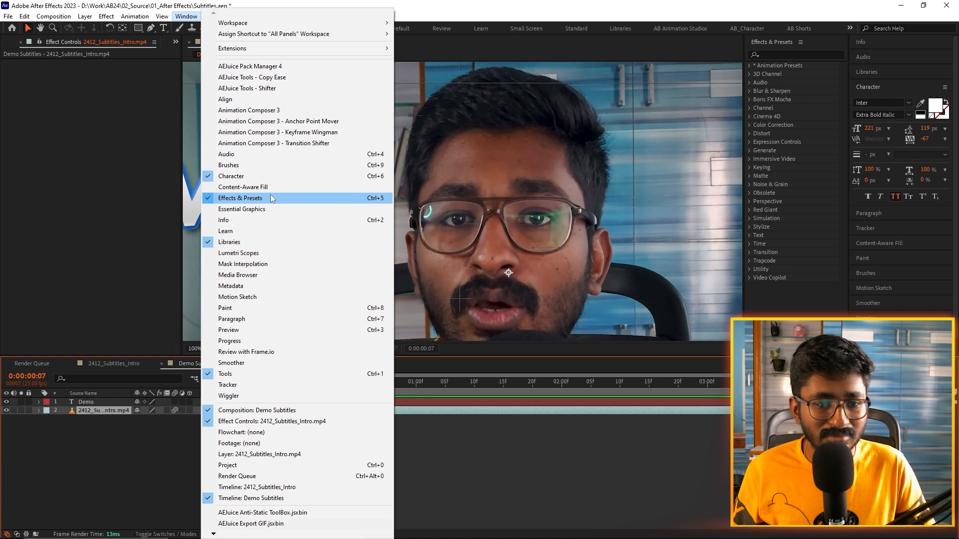
left_click(249, 385)
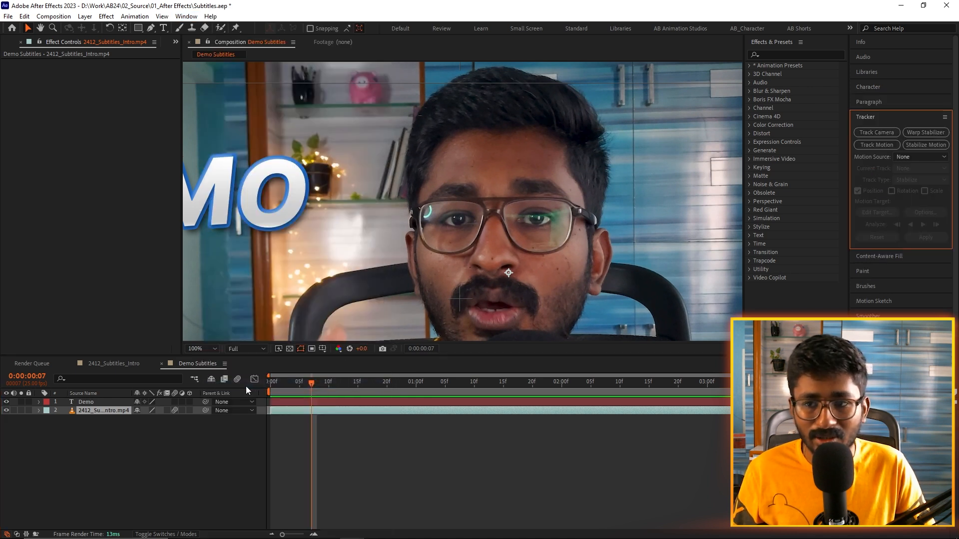
left_click(874, 147)
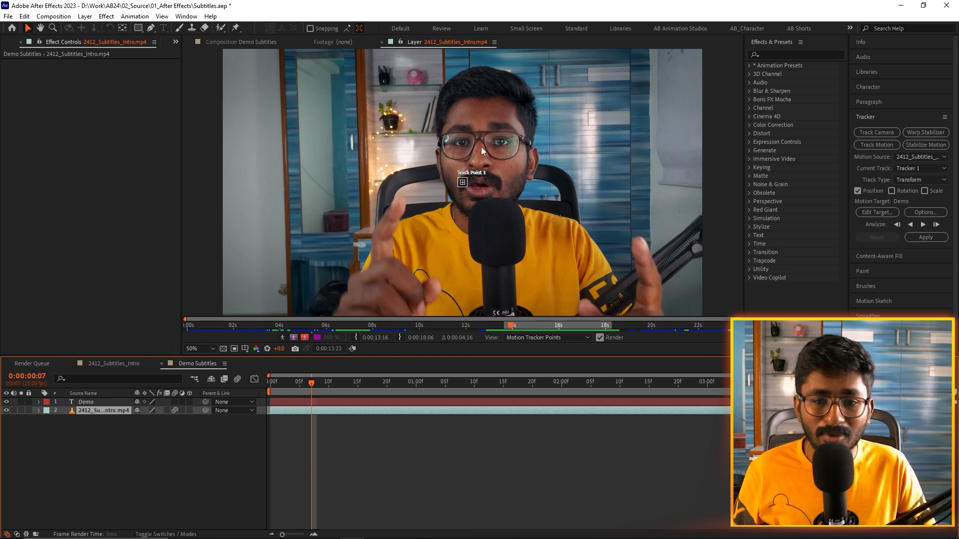
Enlarge the feature and search regions of Track Point 1 and place it over the speaker's nose.
scroll(470, 161, "up", 1)
left_click(470, 193)
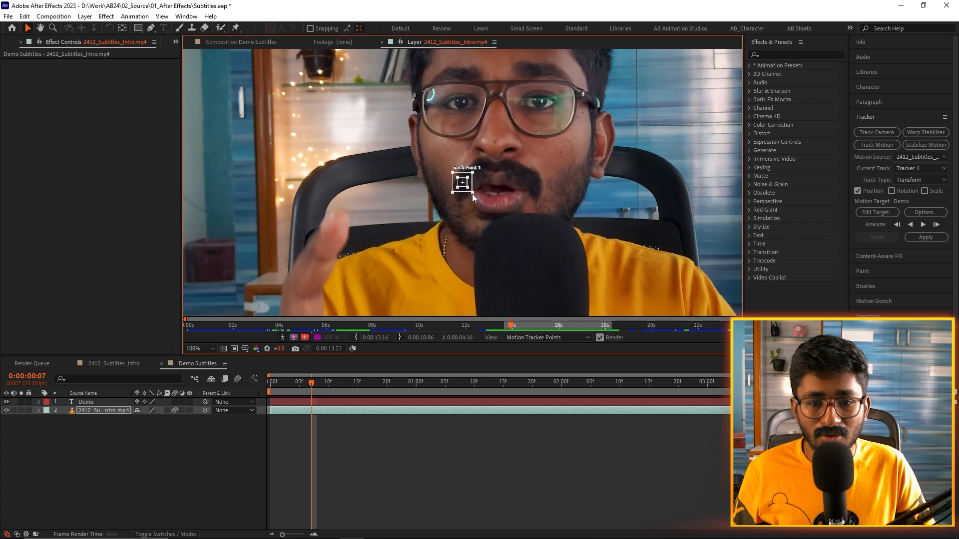
left_click(484, 184)
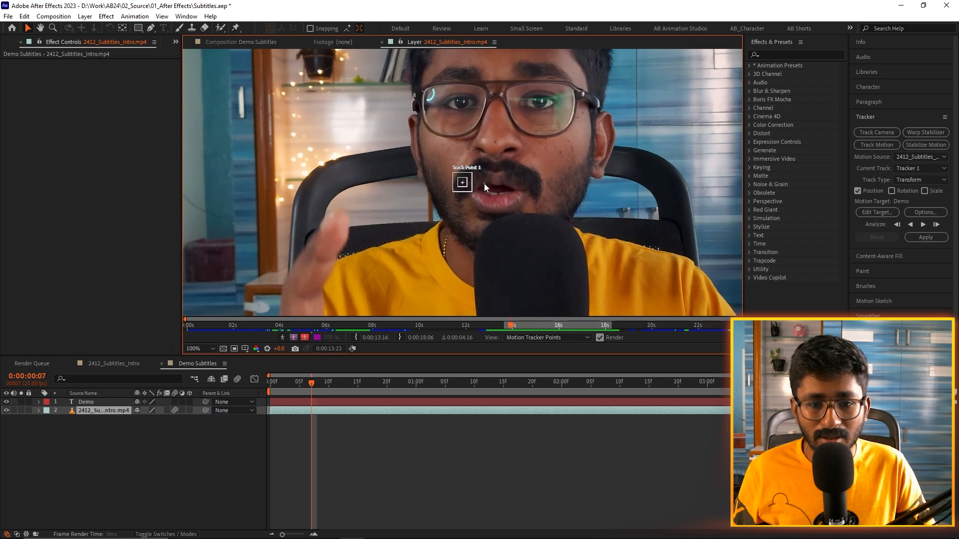
left_click_drag(471, 192, 518, 164)
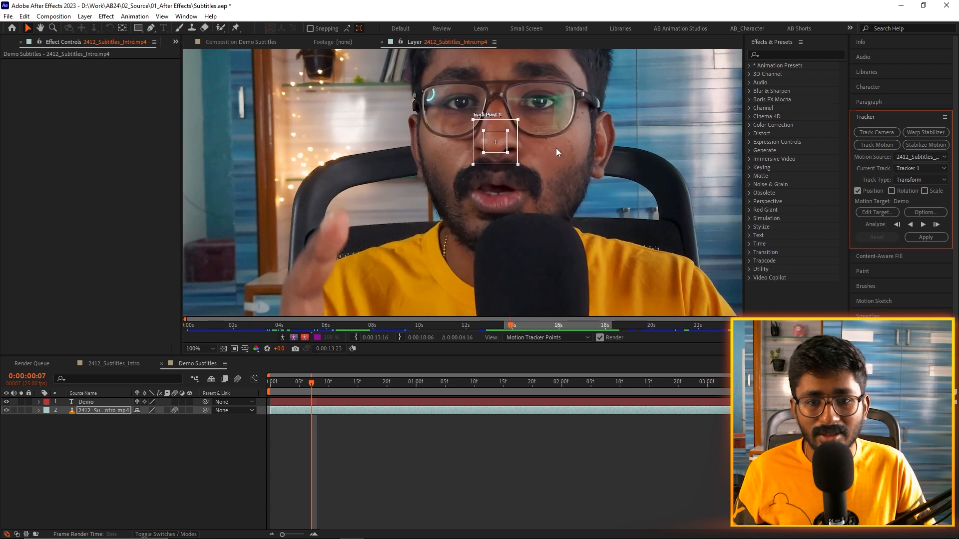
scroll(569, 146, "down", 2)
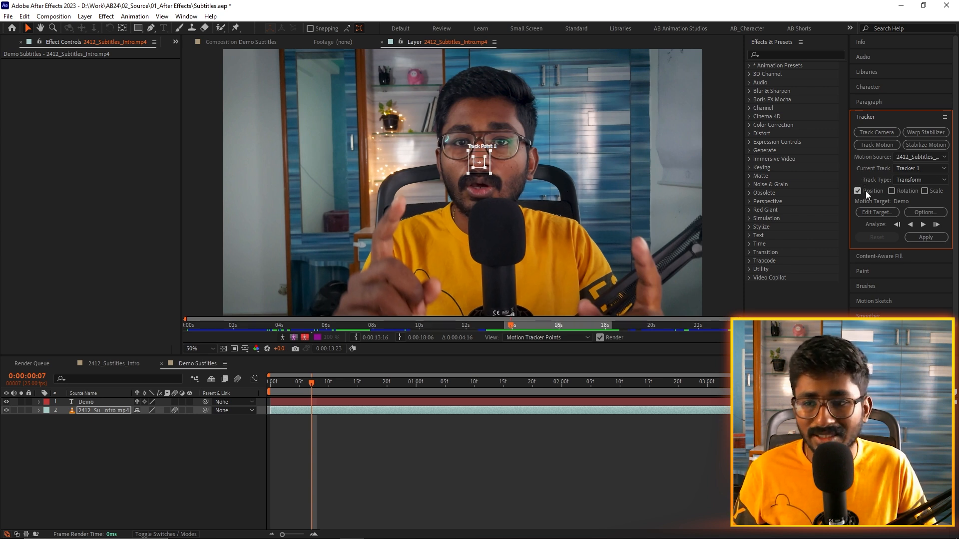
Return to the first frame and reposition Track Point 1 over the speaker's nose there.
left_click_drag(311, 384, 261, 387)
scroll(498, 145, "up", 4)
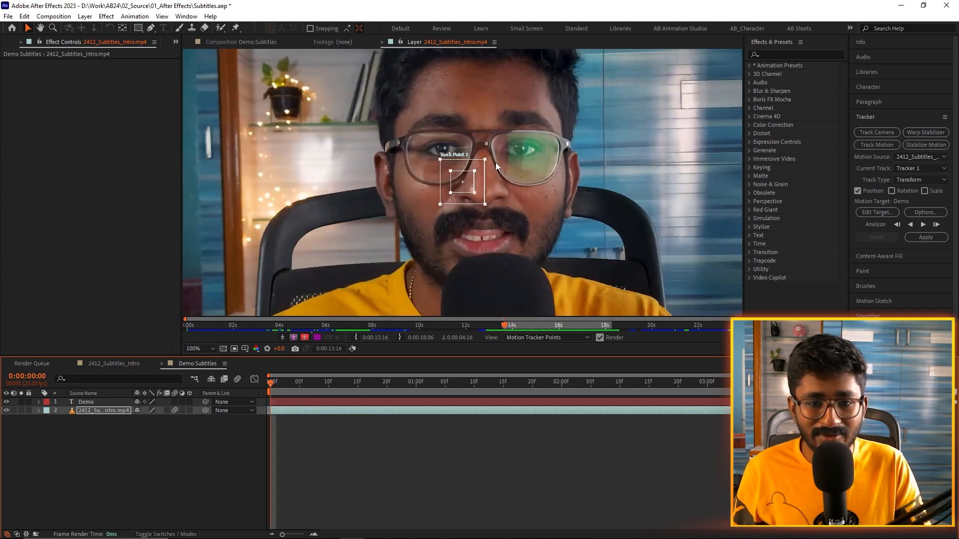
left_click_drag(471, 195, 516, 212)
scroll(515, 209, "down", 4)
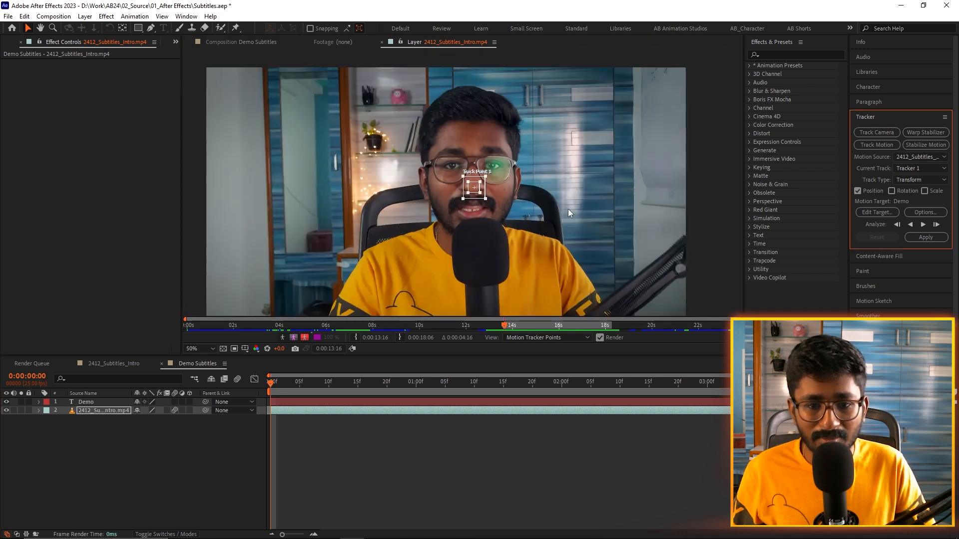
Analyze the motion forward through the whole clip and reveal the tracking keyframes on the footage layer.
left_click(922, 225)
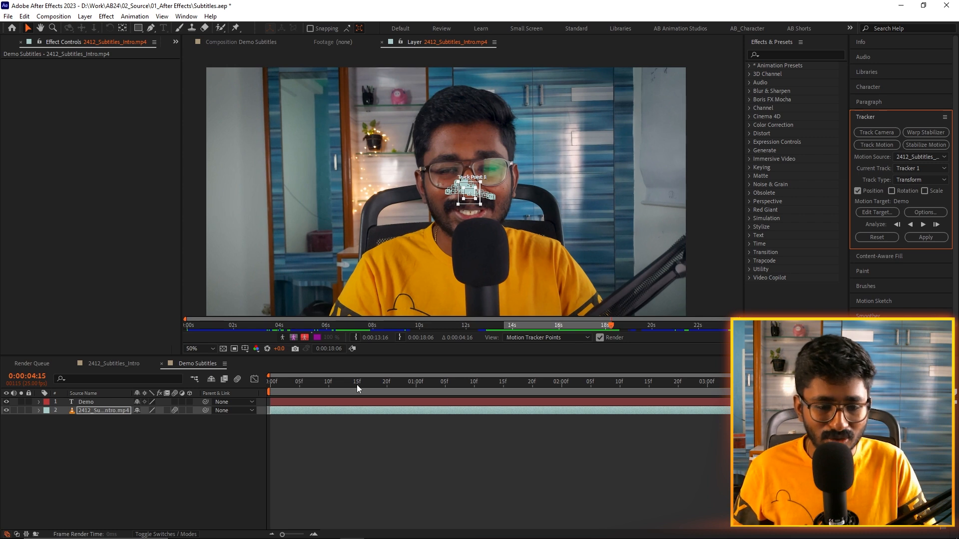
left_click(415, 410)
key("u")
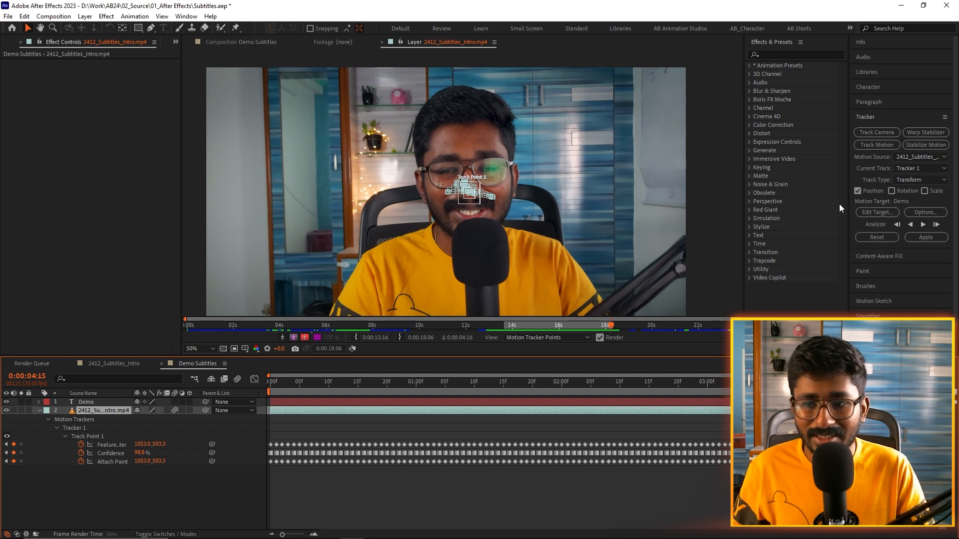
Set the tracker's motion target to the 1. Demo layer.
left_click(893, 212)
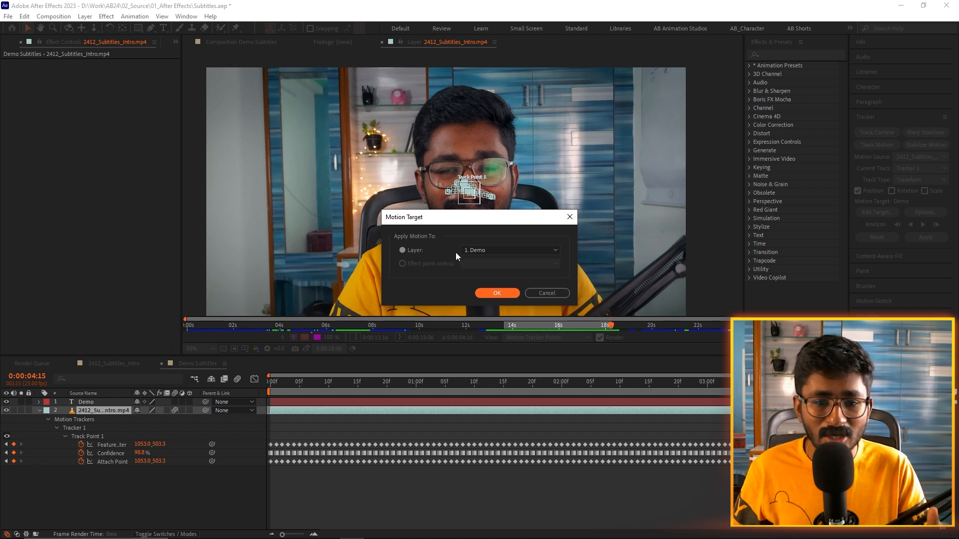
left_click(521, 251)
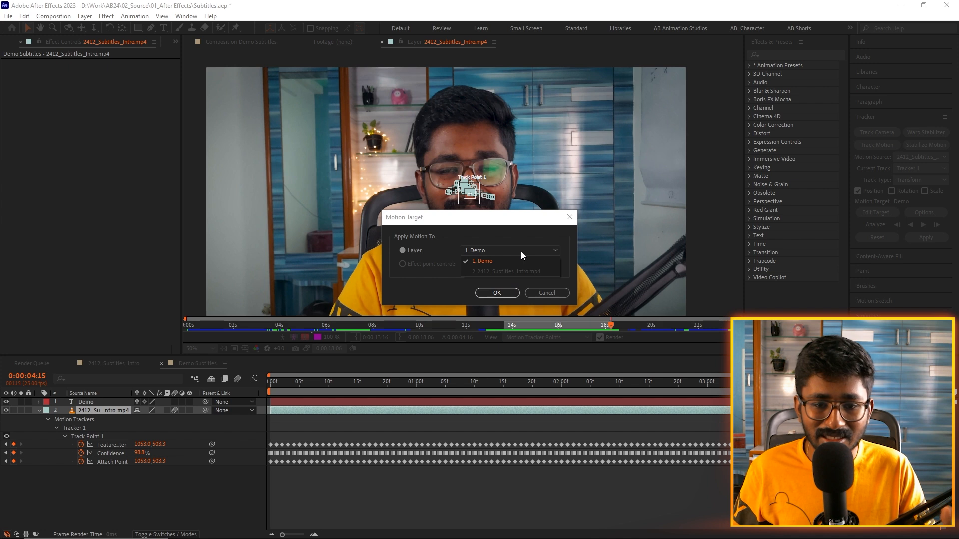
left_click(487, 260)
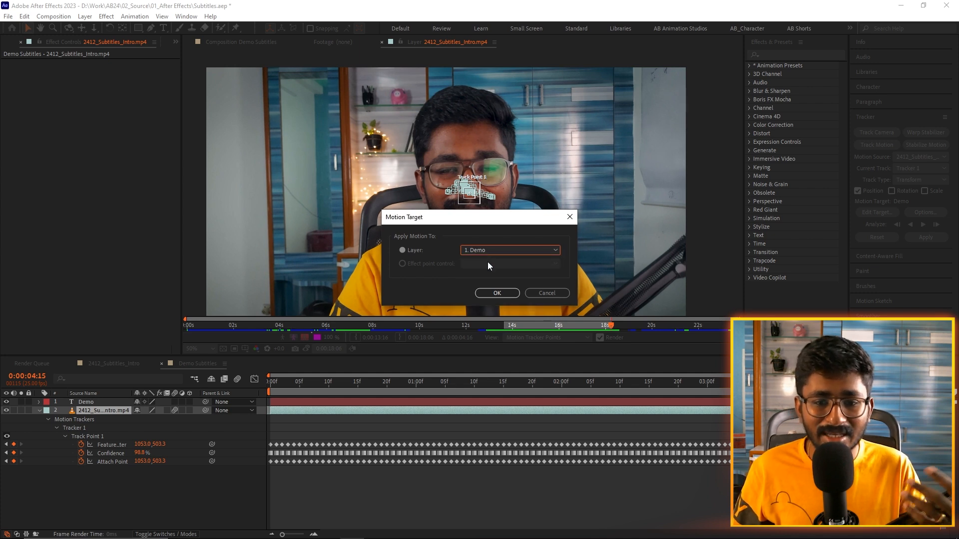
left_click(497, 293)
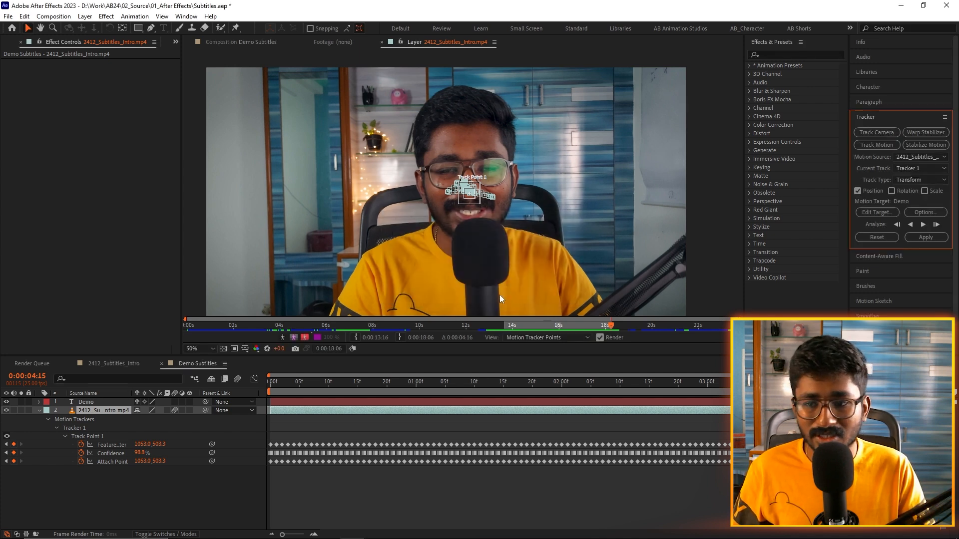
Apply the tracked motion to the target layer in the X and Y dimensions.
left_click(925, 237)
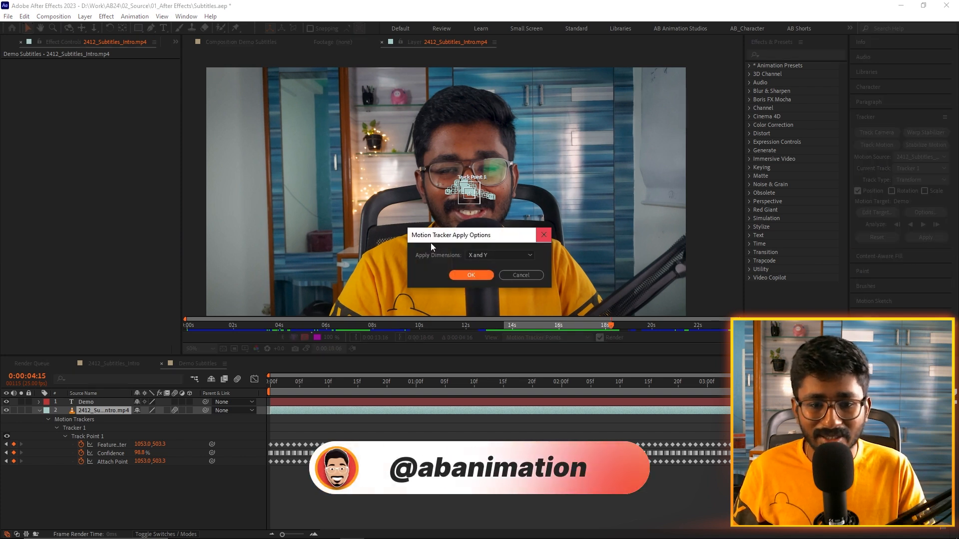
left_click(523, 252)
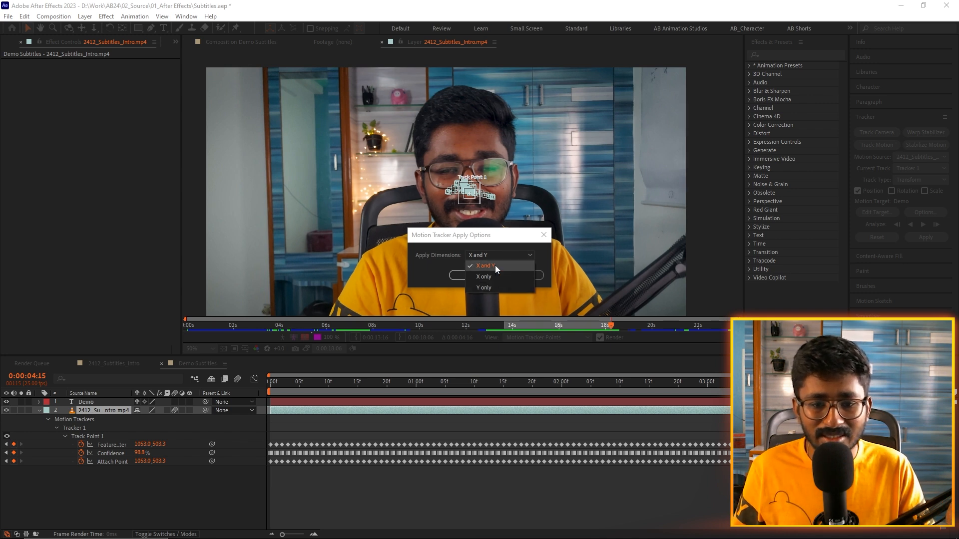
left_click(496, 265)
left_click(484, 277)
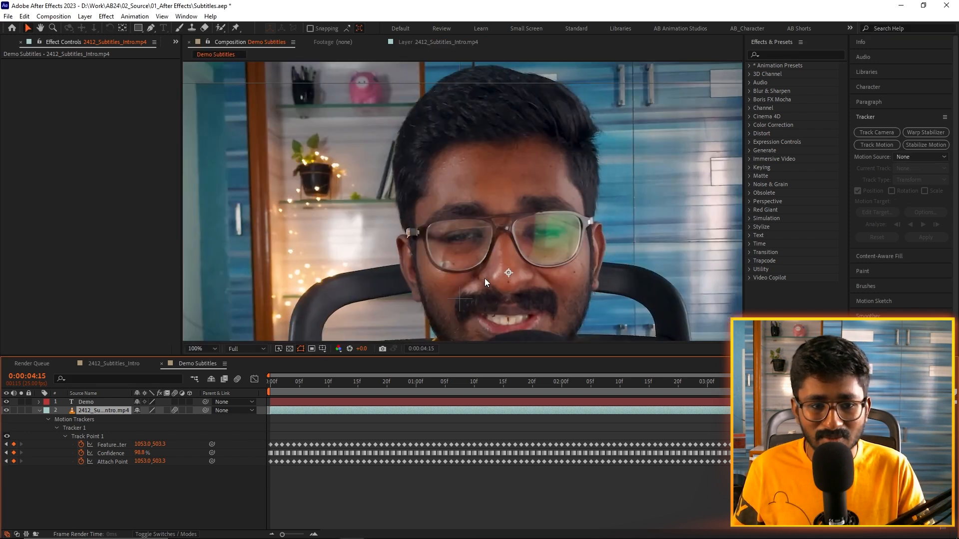
Scrub the timeline from the start to about 2:05 to check how the Demo text follows the speaker's face.
key("comma")
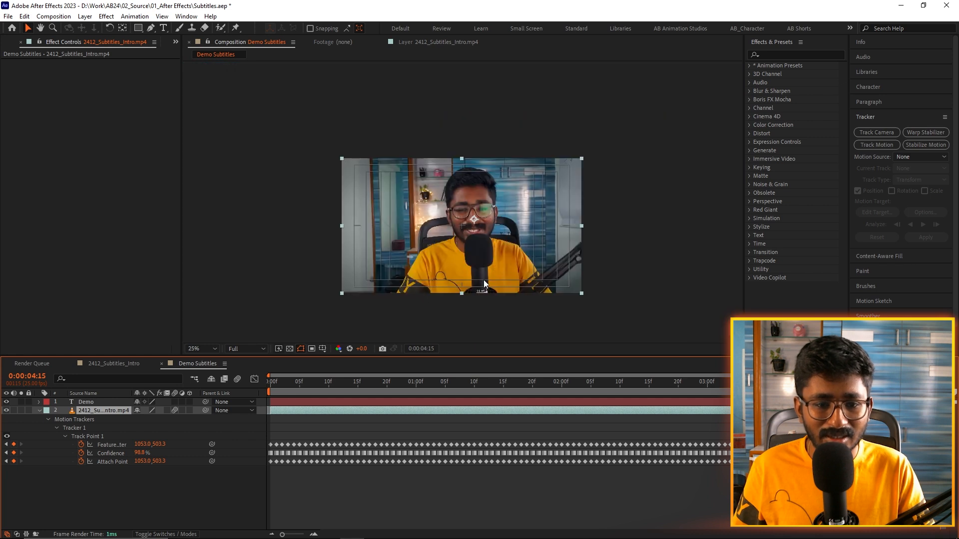
left_click(416, 402)
left_click_drag(419, 387, 589, 372)
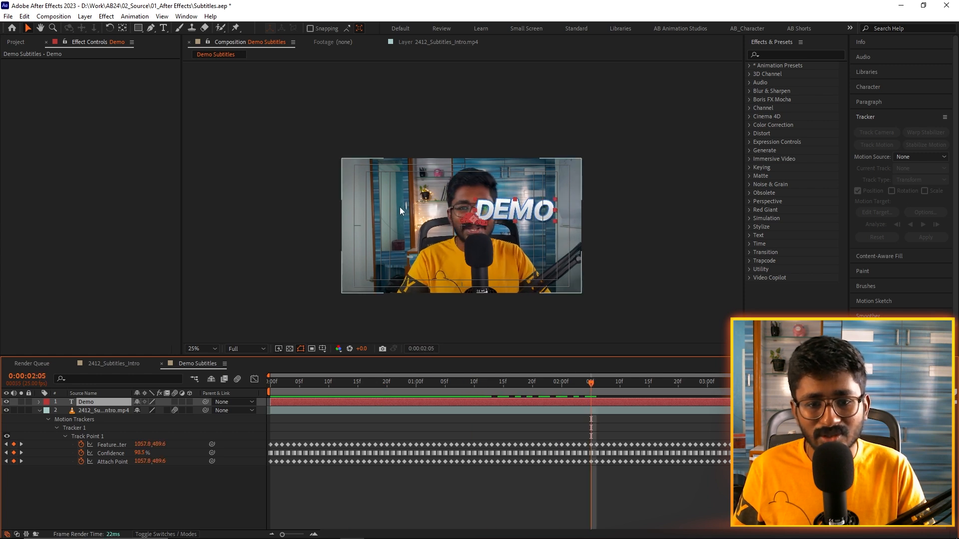
scroll(495, 215, "up", 4)
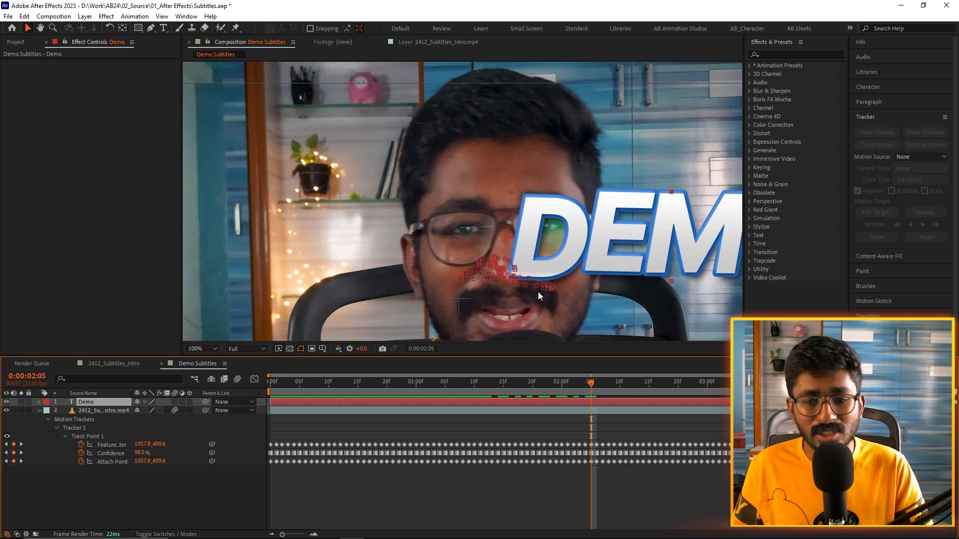
scroll(538, 292, "down", 1)
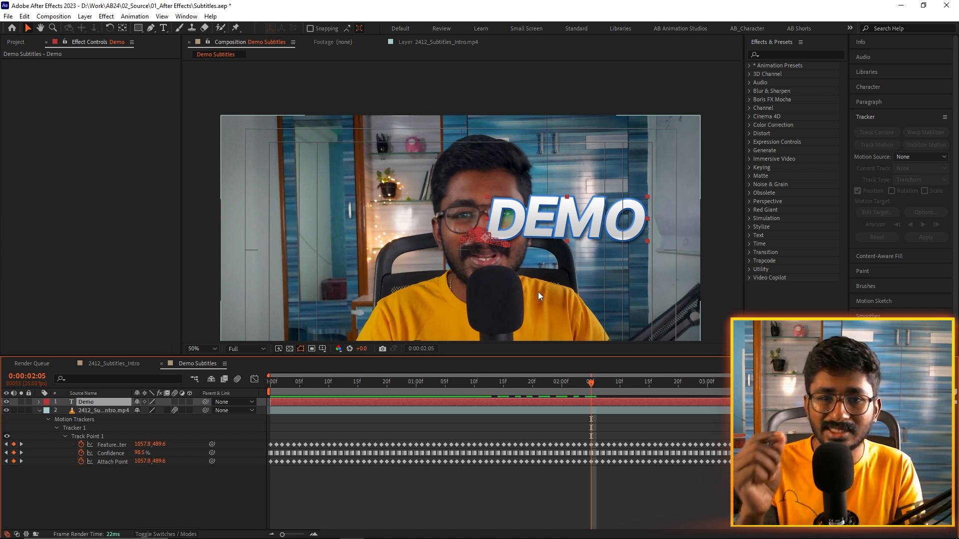
Apply the Transform effect to the Demo layer and set the effect's horizontal position to 66, offsetting the text beside the face.
left_click(800, 54)
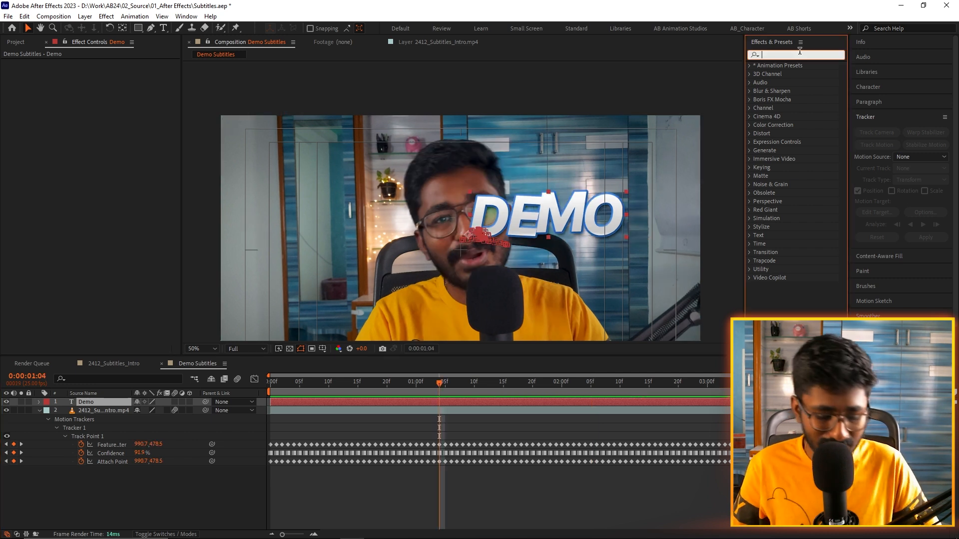
type("trans")
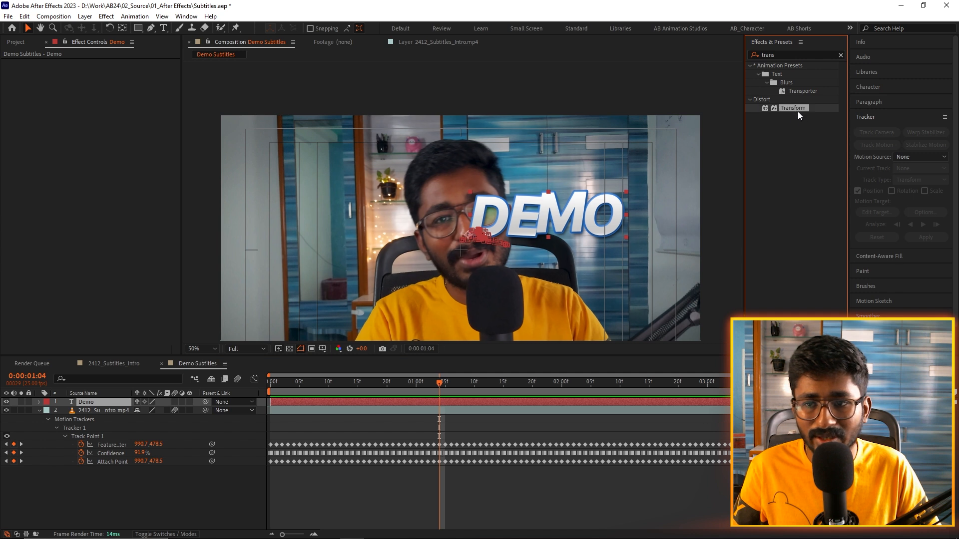
left_click_drag(803, 109, 466, 402)
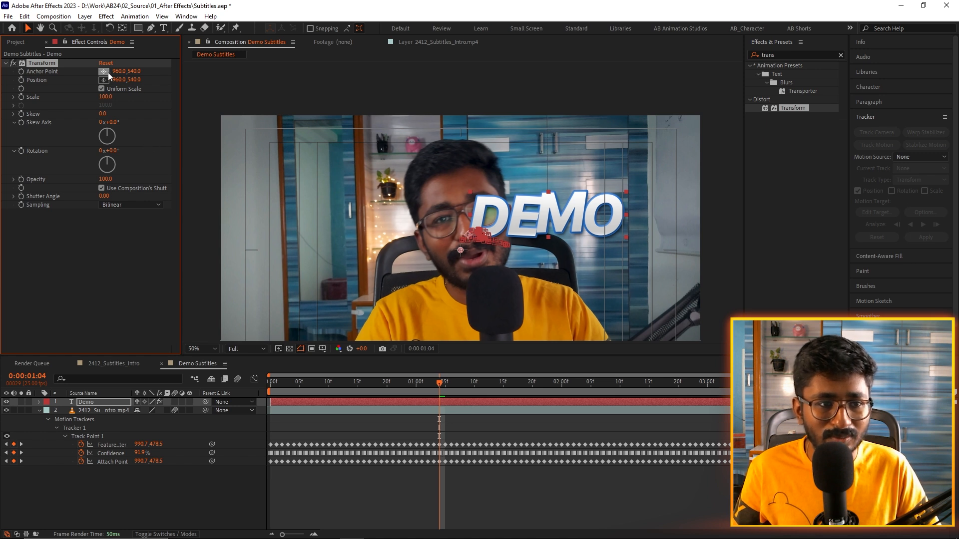
left_click_drag(119, 80, 115, 77)
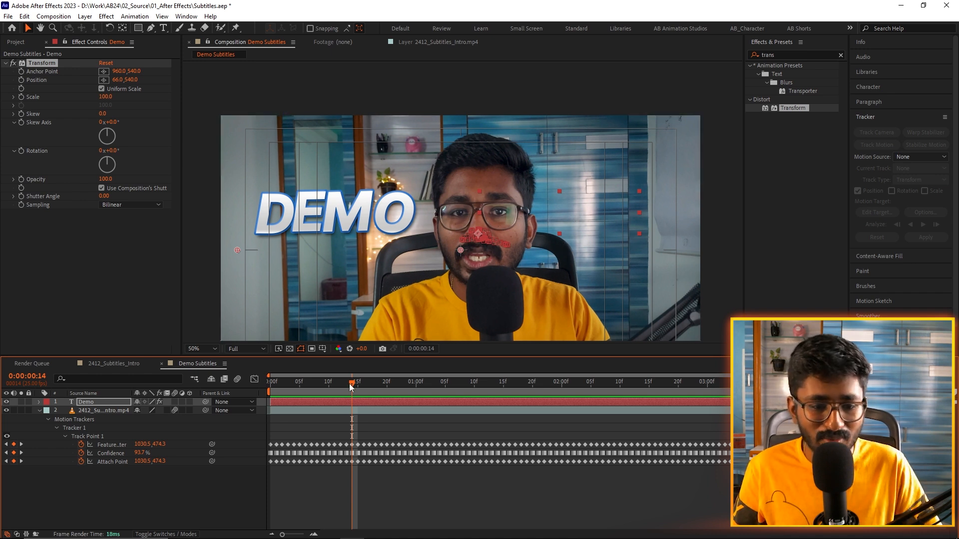
Preview the tracked Demo text from the first frame to check its motion beside the speaker.
left_click_drag(352, 384, 259, 388)
key("space")
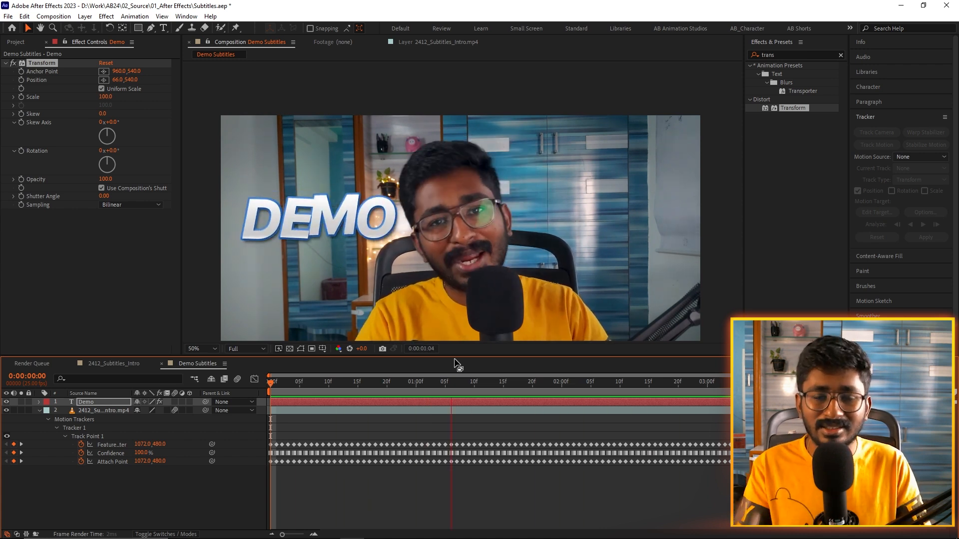
key("space")
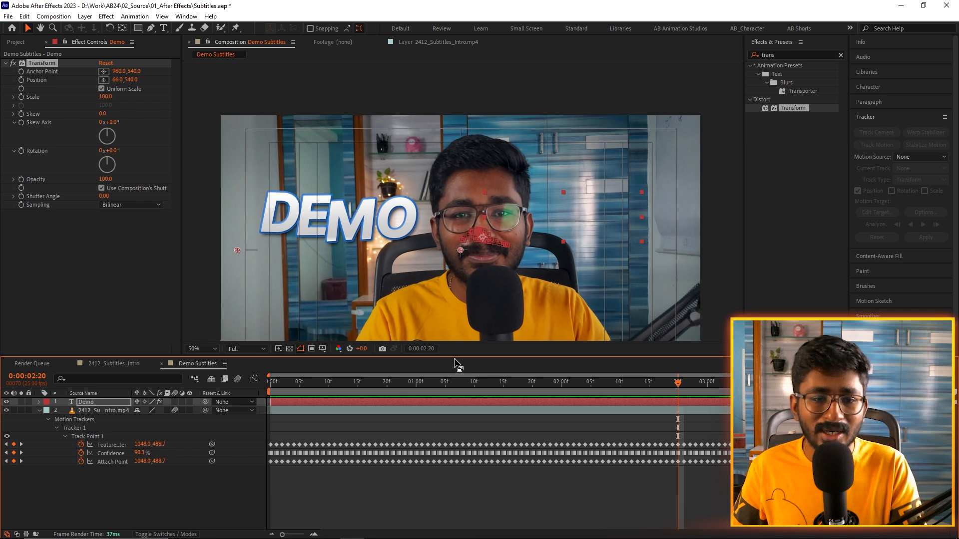
Switch to the 2412_Subtitles_Intro composition, go to 0:00:00:13 and select the Champs! text layer.
left_click(139, 361)
left_click_drag(338, 385, 286, 396)
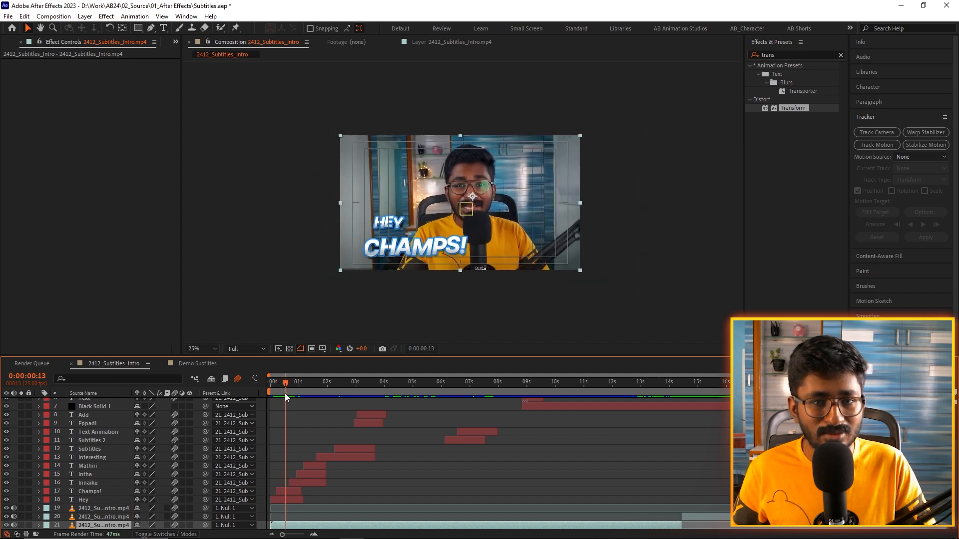
left_click(292, 493)
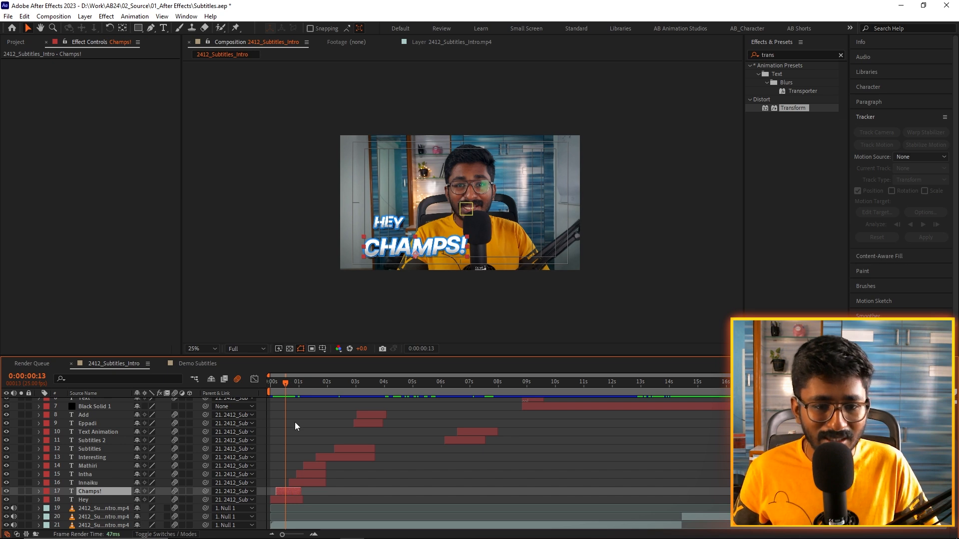
Duplicate the Champs! layer, place the copy over the upper-right area of the video and change its text to "Welcome".
key("ctrl+d")
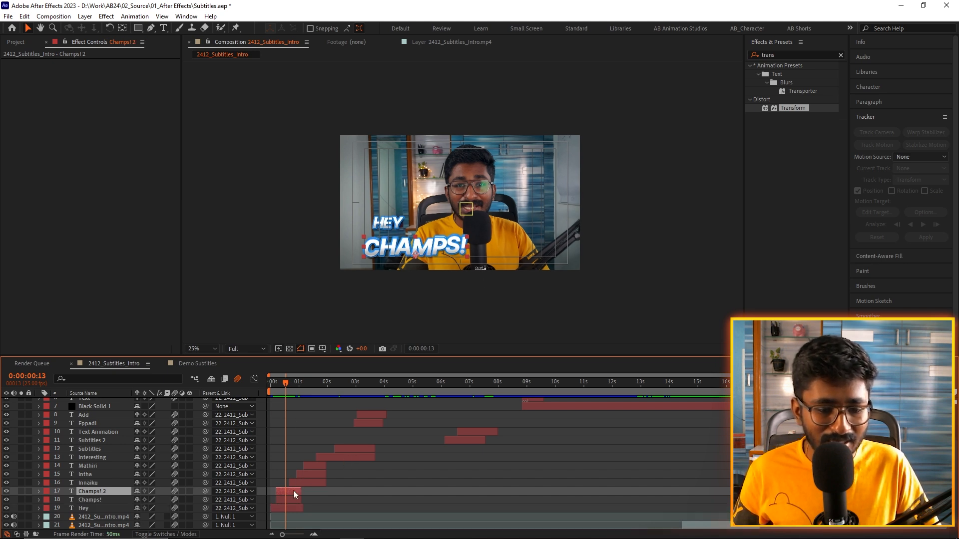
left_click_drag(446, 223, 536, 159)
key("ctrl+t")
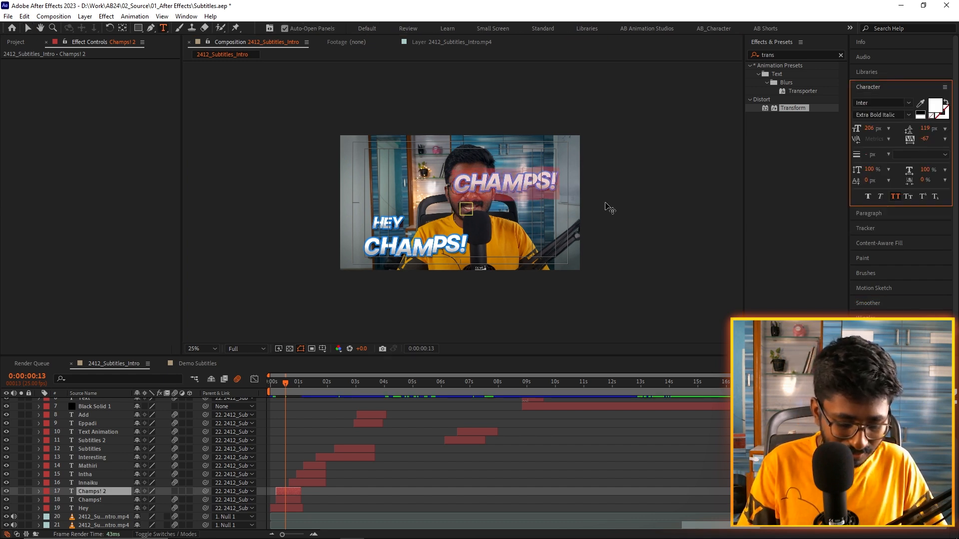
type("Welcome")
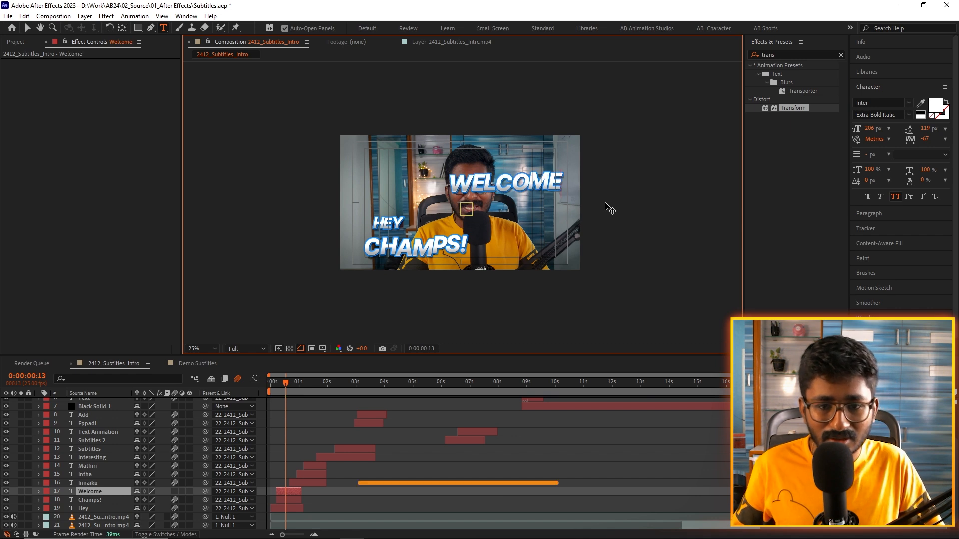
left_click(388, 406)
left_click_drag(286, 383, 334, 381)
Undo the text change, the repositioning and the duplication of the Champs! layer.
key("ctrl+z")
key("ctrl+z")
key("ctrl+z")
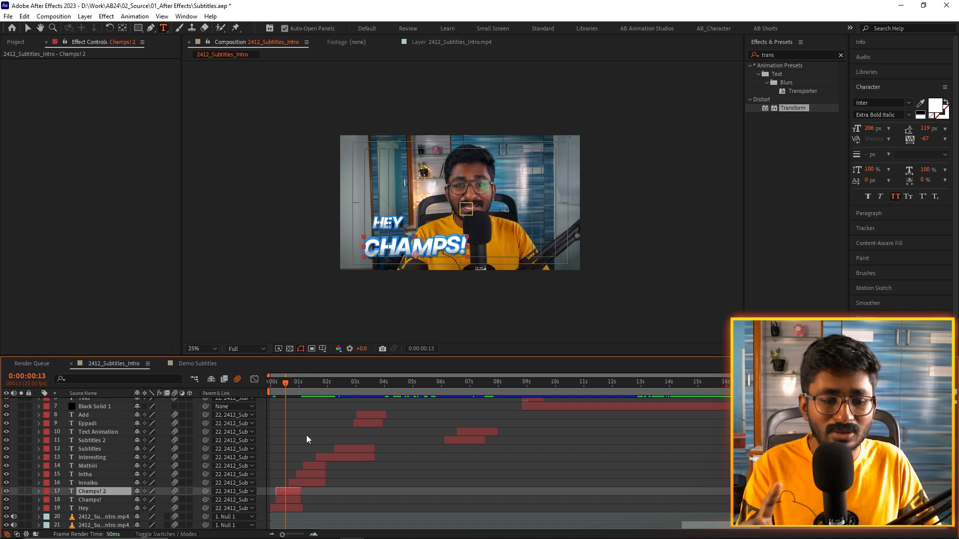
key("ctrl+z")
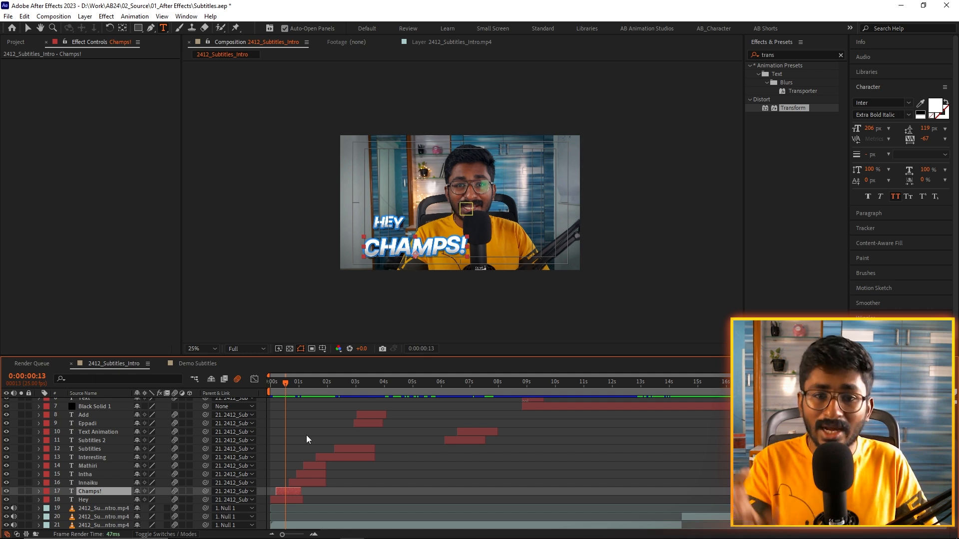
Reveal the Champs! layer's keyframes, try shifting its two Opacity keyframes to just past 3 seconds, and undo the shift.
key("u")
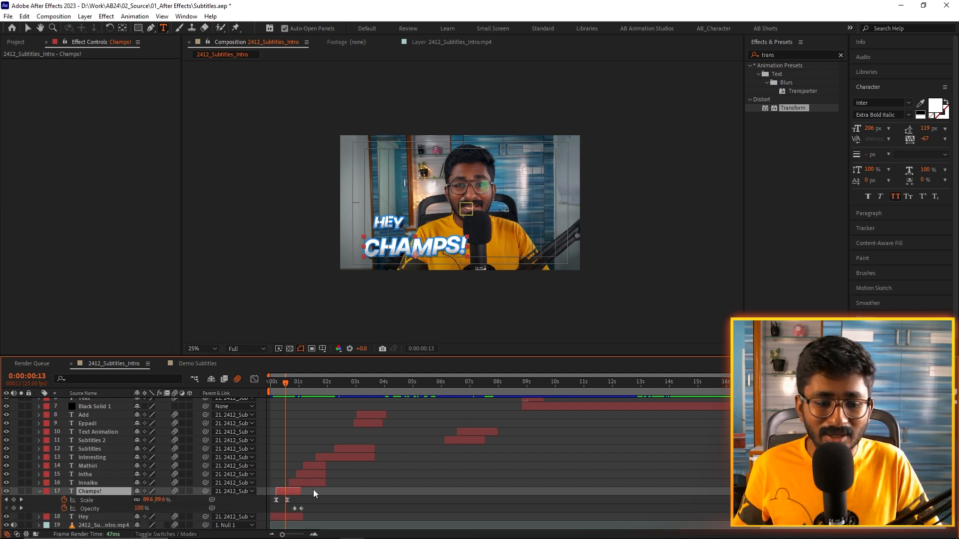
left_click_drag(305, 501, 365, 515)
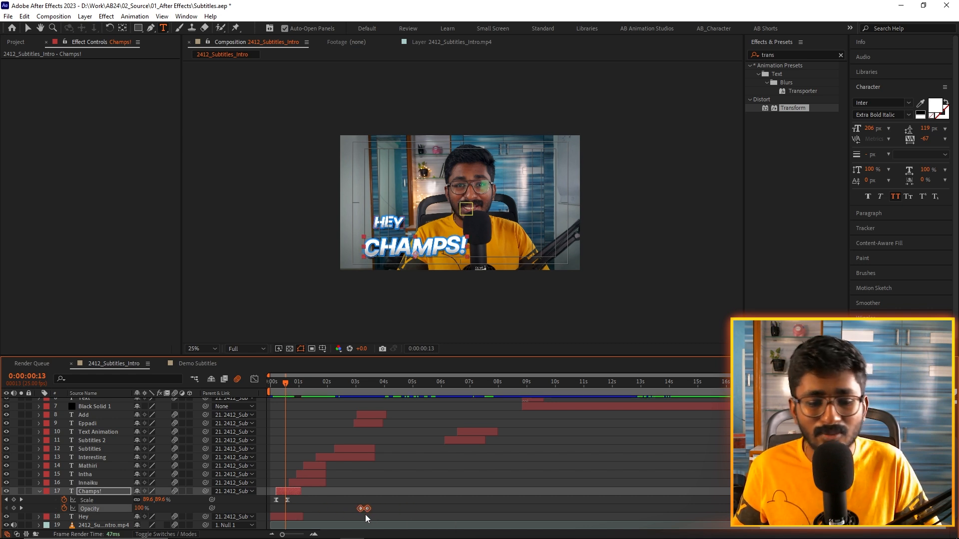
key("ctrl+z")
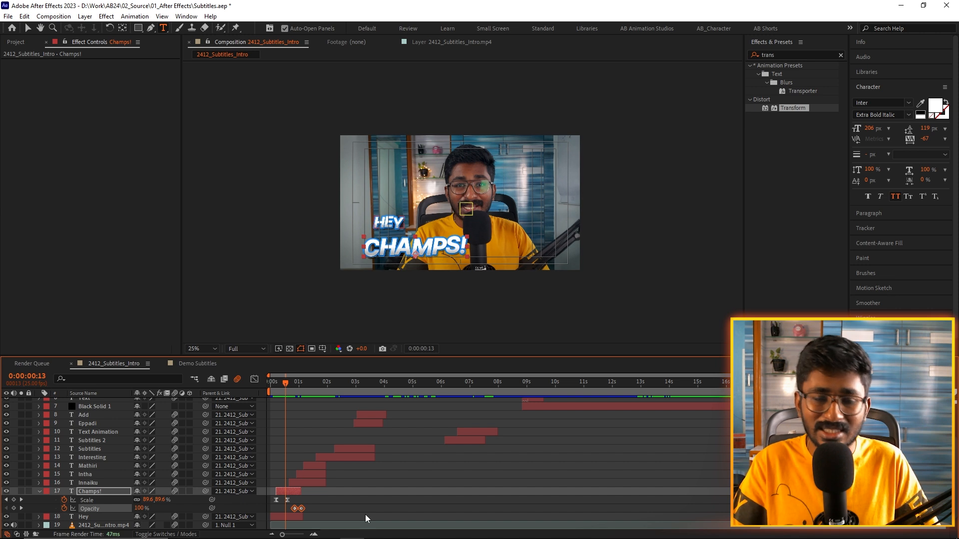